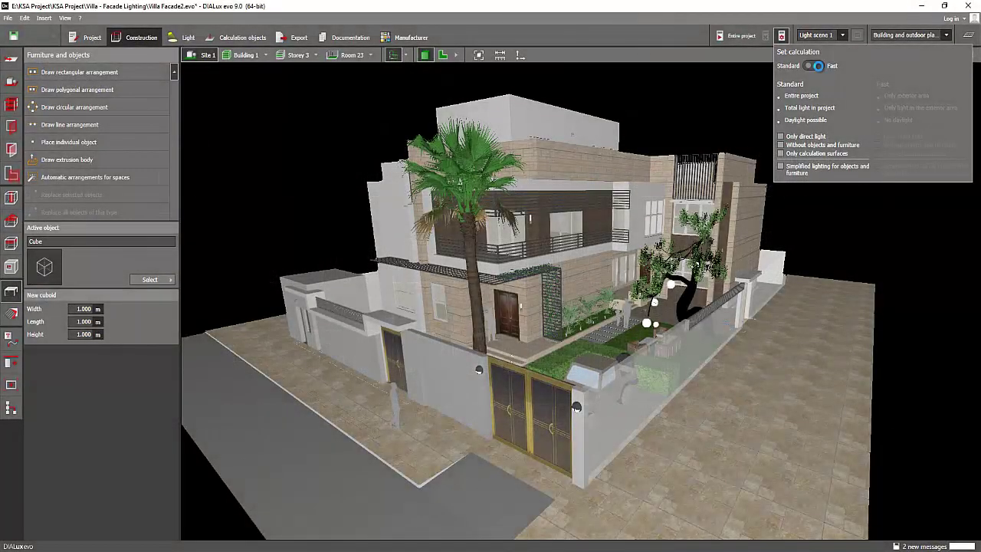
- Run a Fast calculation of the villa scene and open the 3 new error messages
{"action": "left_click", "coordinate": [812, 66]}
{"action": "left_click", "coordinate": [737, 105]}
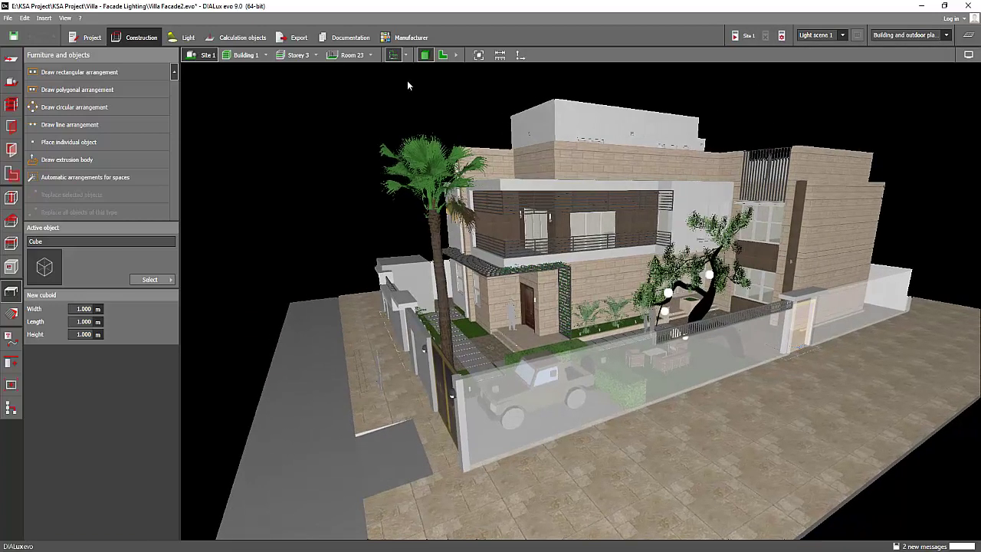
{"action": "left_click", "coordinate": [734, 36]}
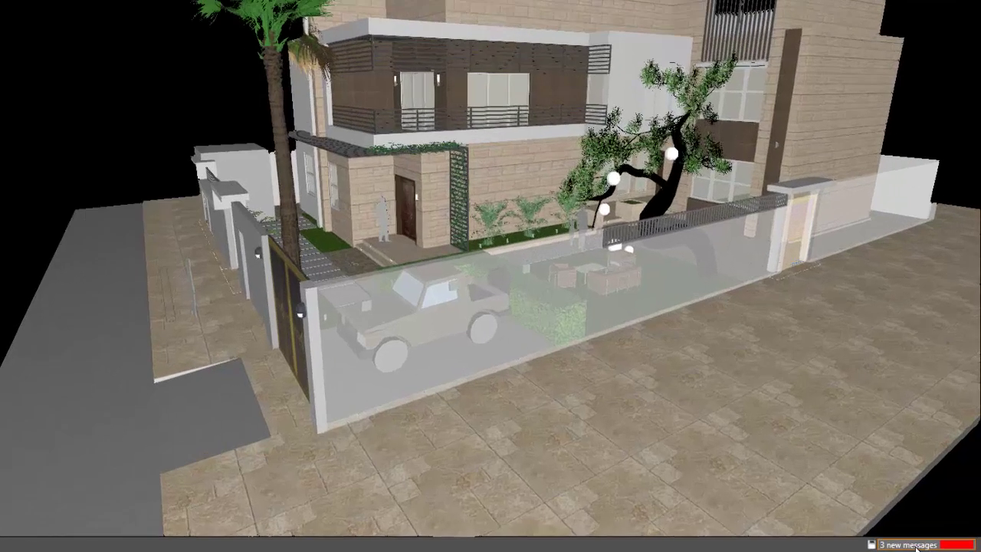
{"action": "left_click", "coordinate": [916, 546]}
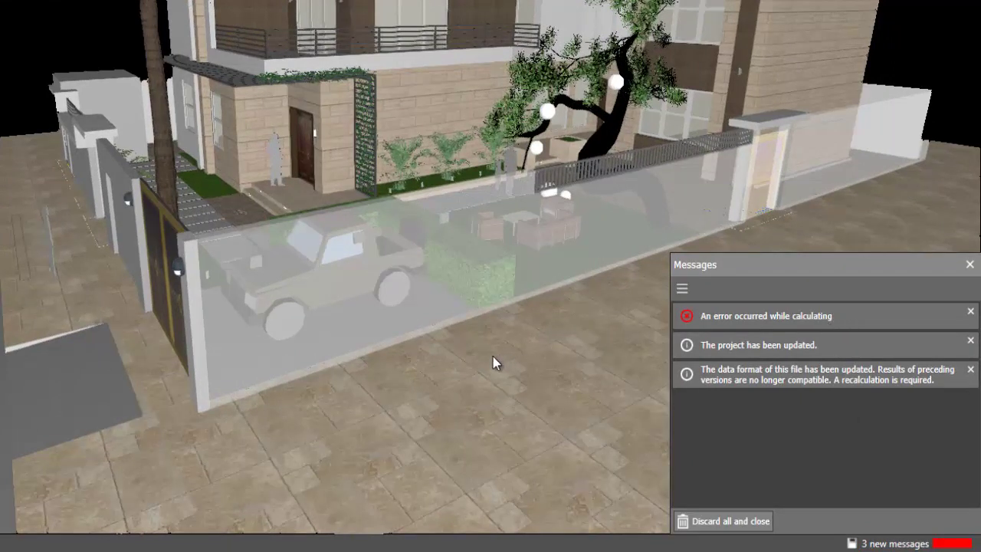
{"action": "middle_click_drag", "start_coordinate": [468, 359], "coordinate": [900, 287]}
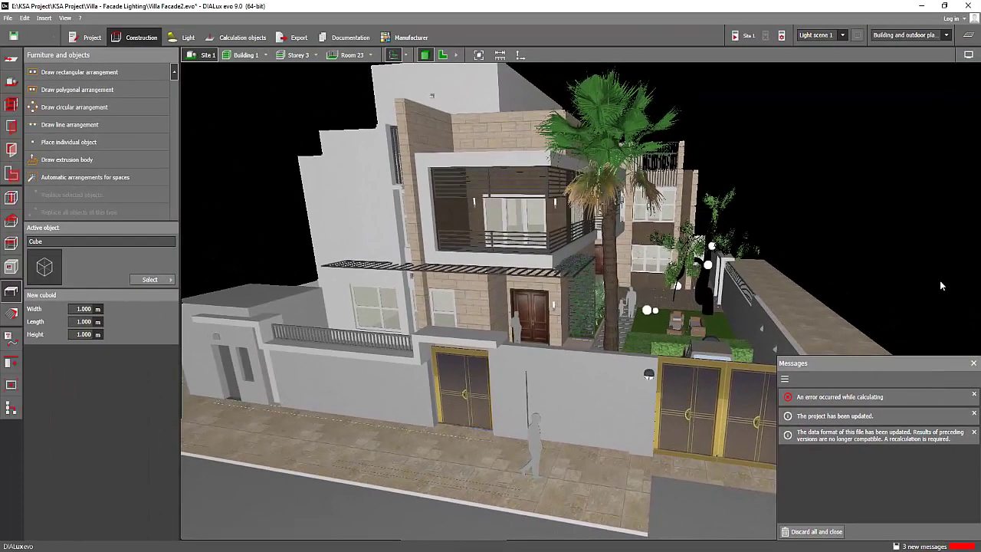
{"action": "middle_click_drag", "start_coordinate": [918, 140], "coordinate": [800, 164]}
{"action": "scroll", "coordinate": [861, 291], "scroll_direction": "up", "scroll_amount": 3}
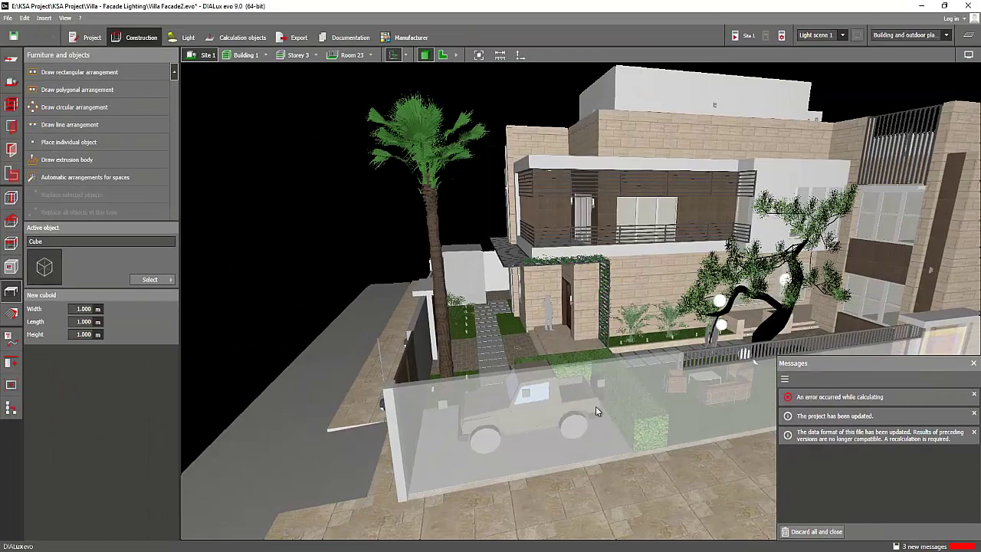
{"action": "scroll", "coordinate": [674, 403], "scroll_direction": "down", "scroll_amount": 5}
{"action": "scroll", "coordinate": [658, 410], "scroll_direction": "up", "scroll_amount": 3}
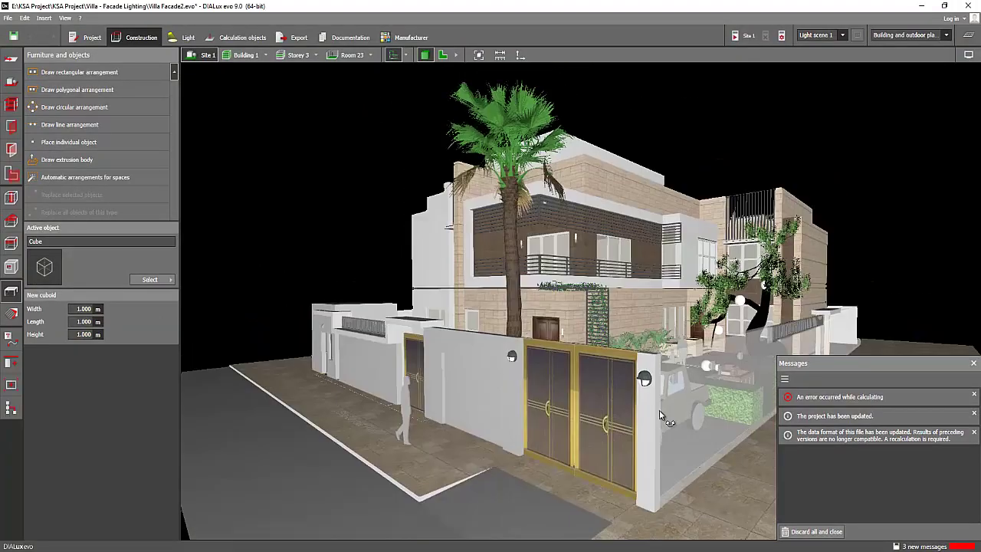
{"action": "scroll", "coordinate": [653, 413], "scroll_direction": "down", "scroll_amount": 3}
{"action": "scroll", "coordinate": [645, 416], "scroll_direction": "up", "scroll_amount": 4}
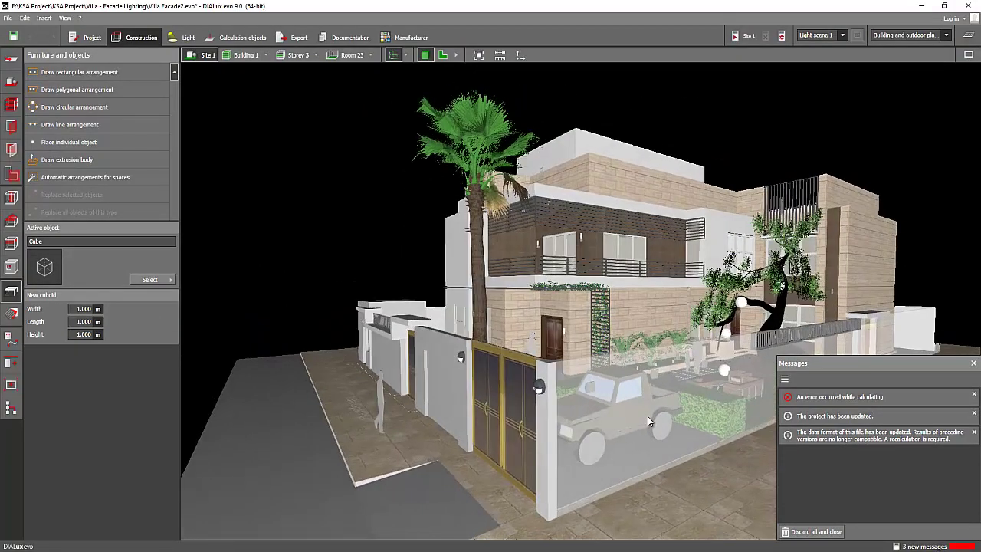
{"action": "right_click_drag", "start_coordinate": [648, 414], "coordinate": [625, 369]}
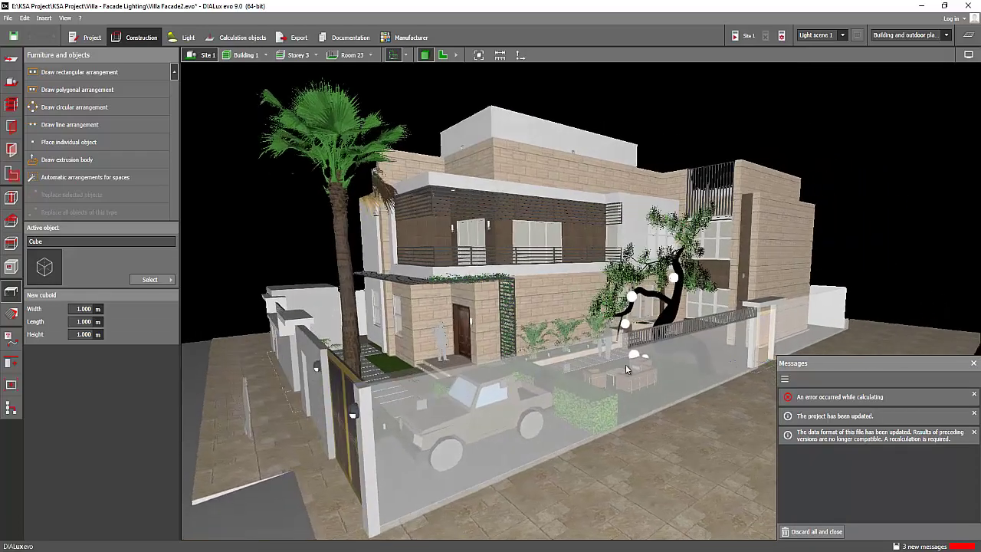
- Recalculate the entire project in Standard mode, then switch to the File Explorer window
{"action": "left_click", "coordinate": [973, 363]}
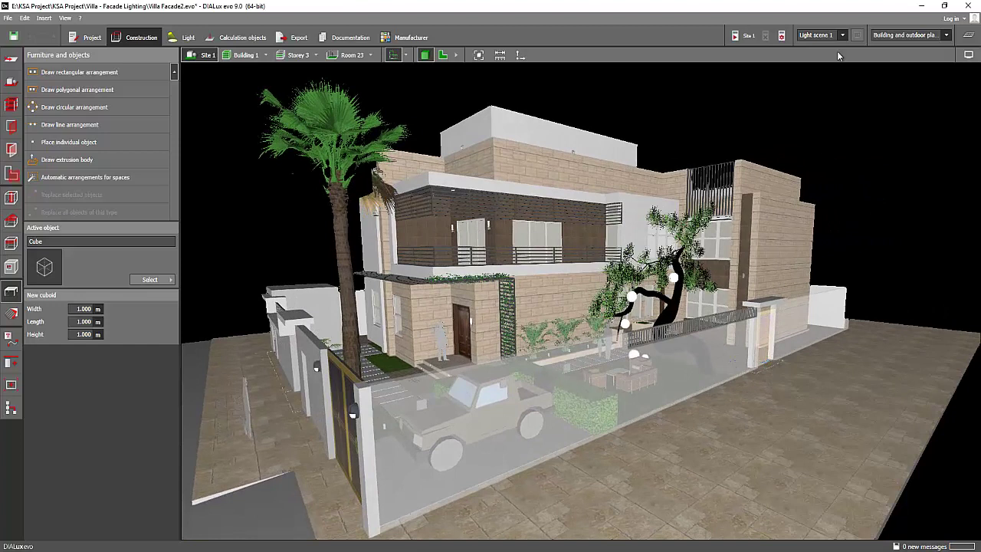
{"action": "left_click", "coordinate": [787, 39]}
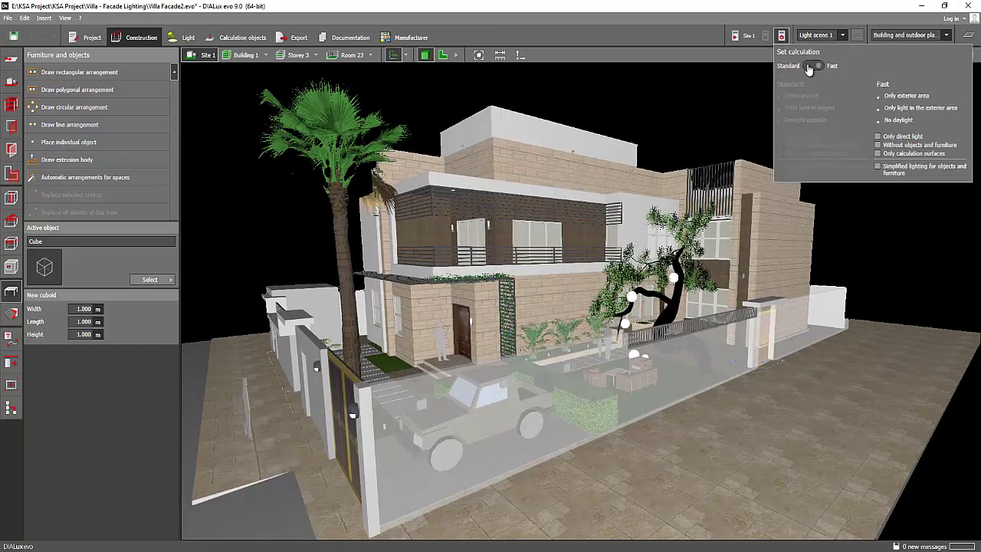
{"action": "left_click", "coordinate": [805, 66]}
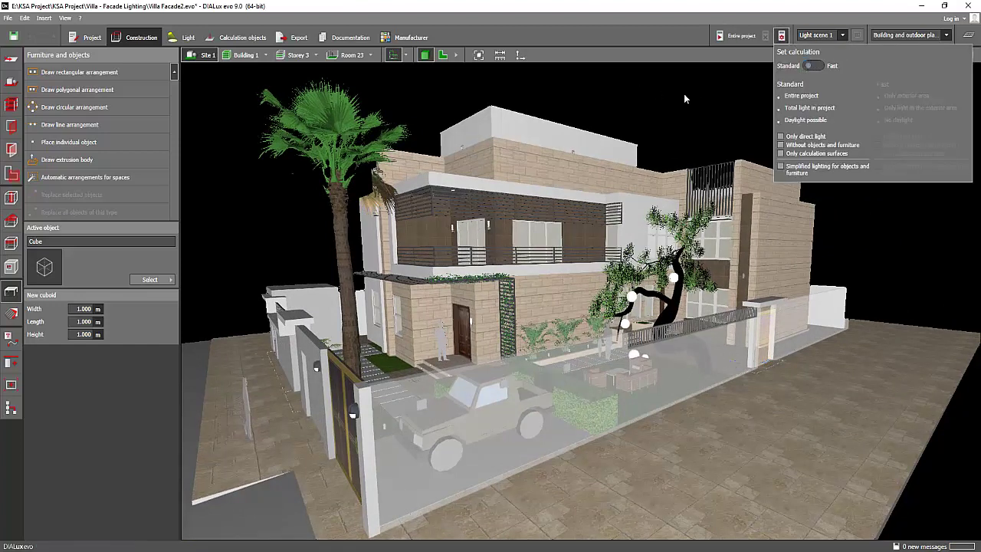
{"action": "mouse_move", "coordinate": [744, 133]}
{"action": "left_mouse_down"}
{"action": "mouse_move", "coordinate": [712, 120]}
{"action": "mouse_move", "coordinate": [773, 114]}
{"action": "mouse_move", "coordinate": [745, 131]}
{"action": "left_mouse_up"}
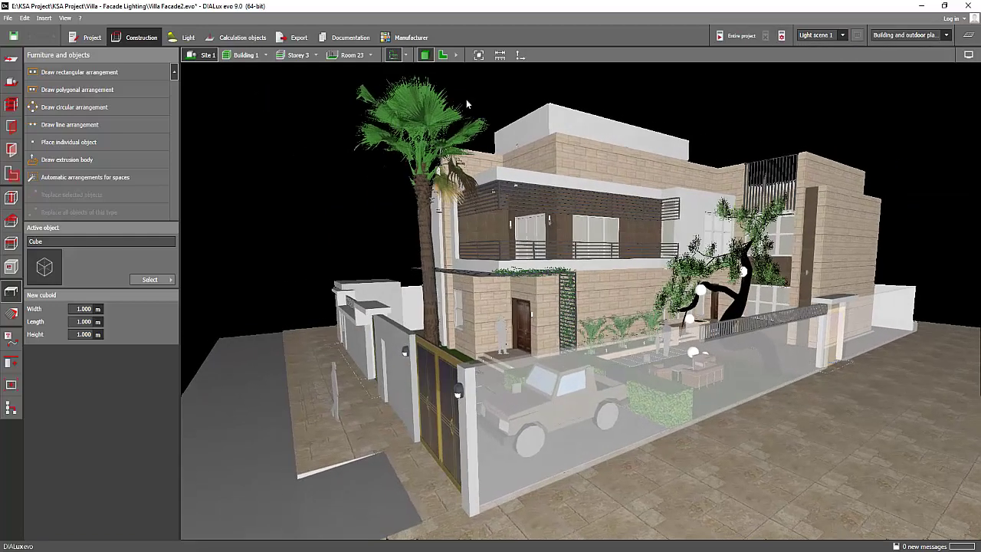
{"action": "left_click", "coordinate": [732, 35]}
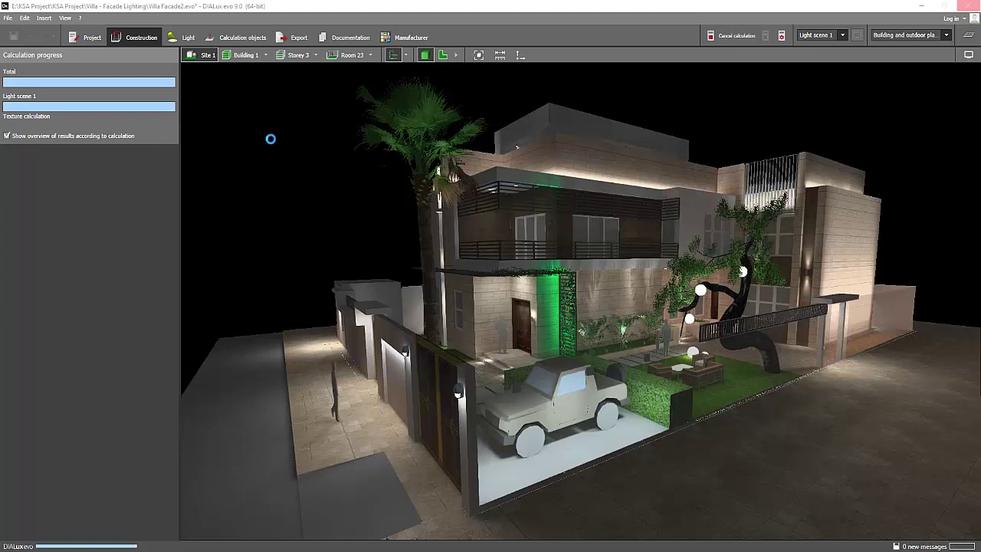
{"action": "key", "text": "alt+Tab"}
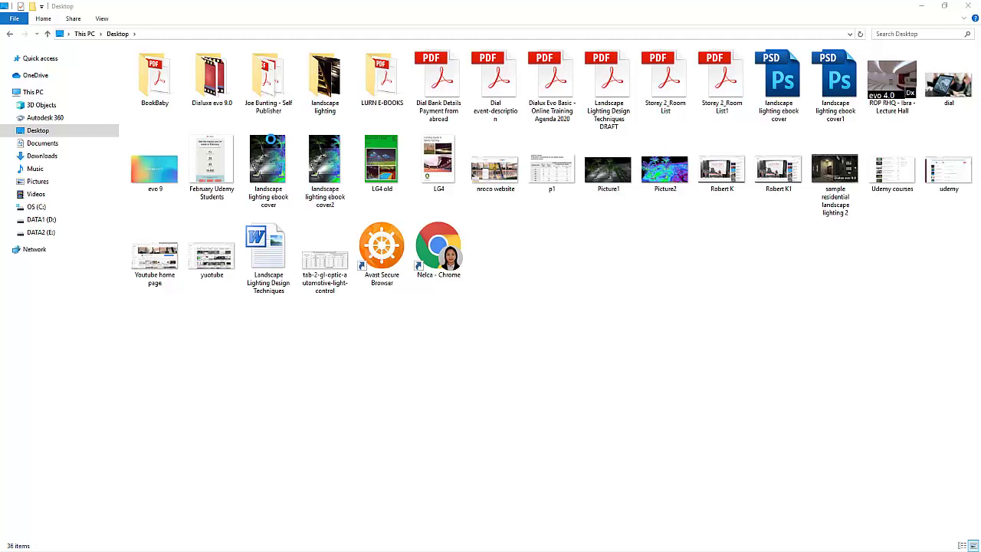
- Minimize the Desktop folder window and start a Windows search for 'unis'
{"action": "left_click", "coordinate": [921, 6]}
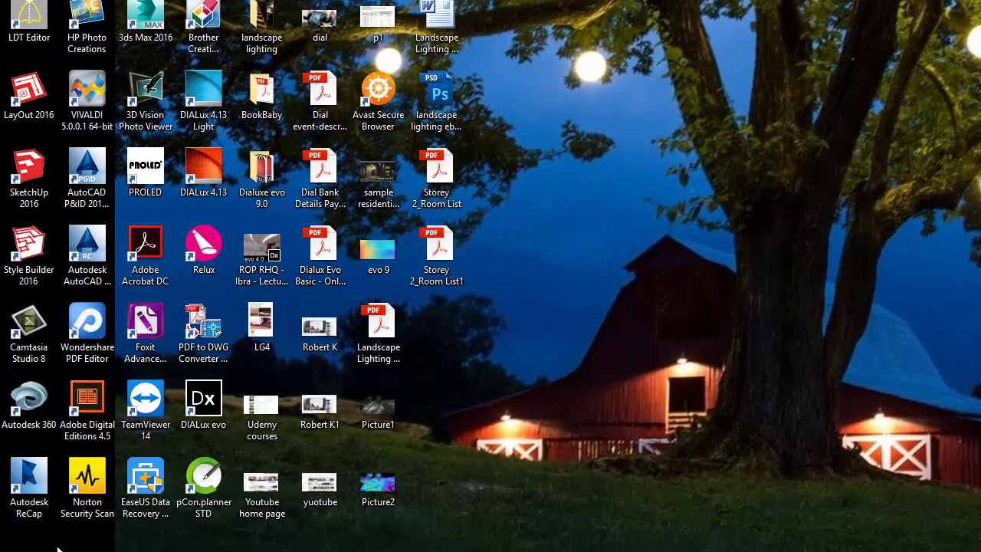
{"action": "left_click", "coordinate": [58, 548]}
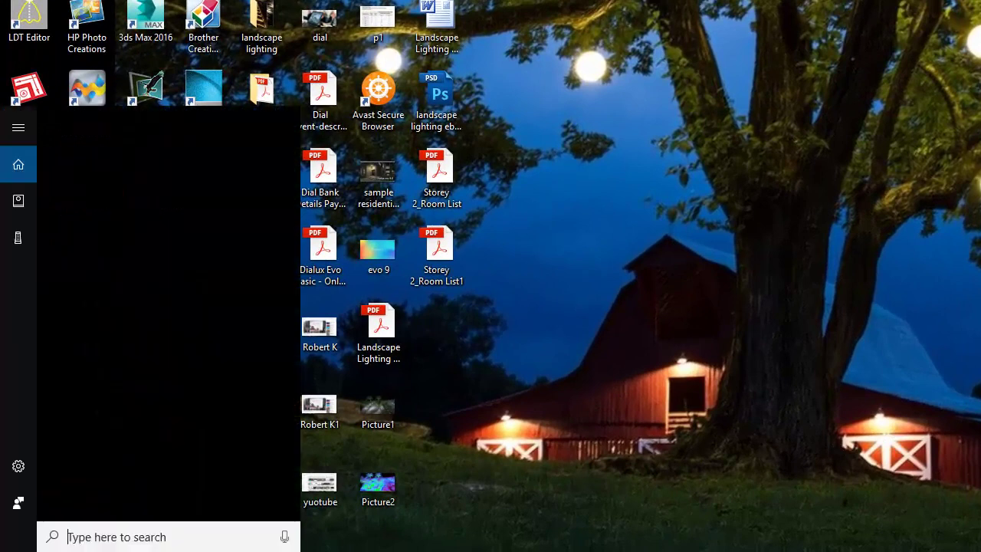
{"action": "type", "text": "u"}
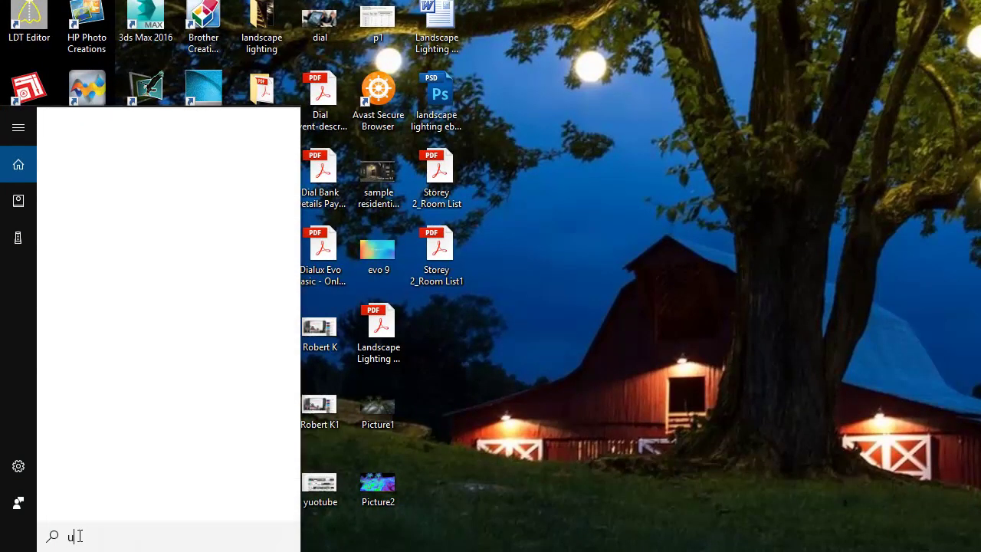
{"action": "type", "text": "nis"}
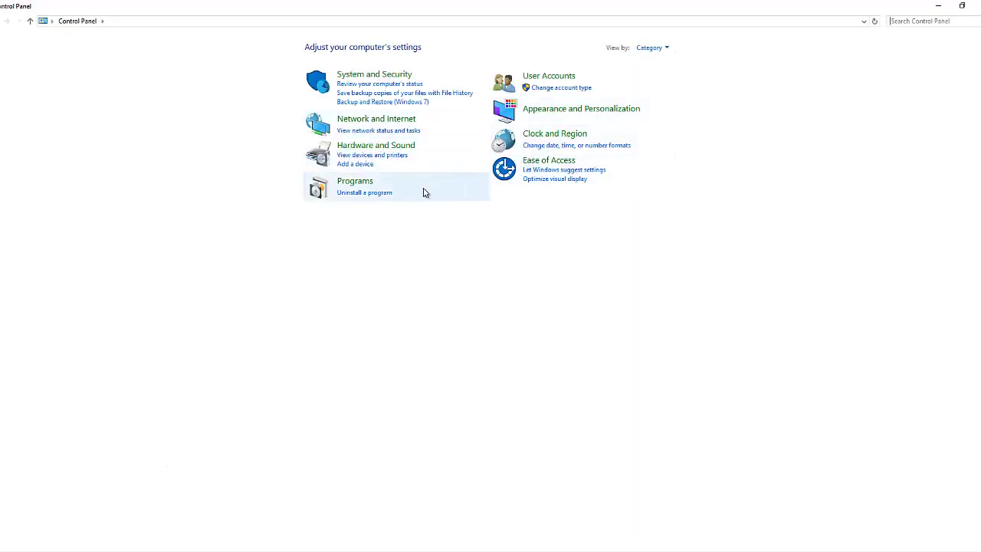
- Open Programs and Features, then bring up the Avast tray menu to disable its shields
{"action": "left_click", "coordinate": [373, 193]}
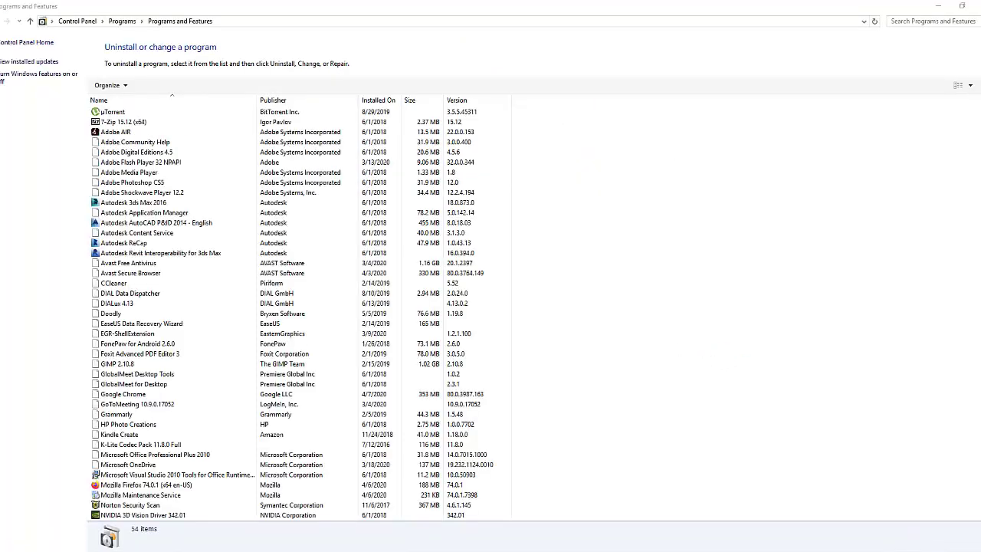
{"action": "left_click", "coordinate": [894, 548]}
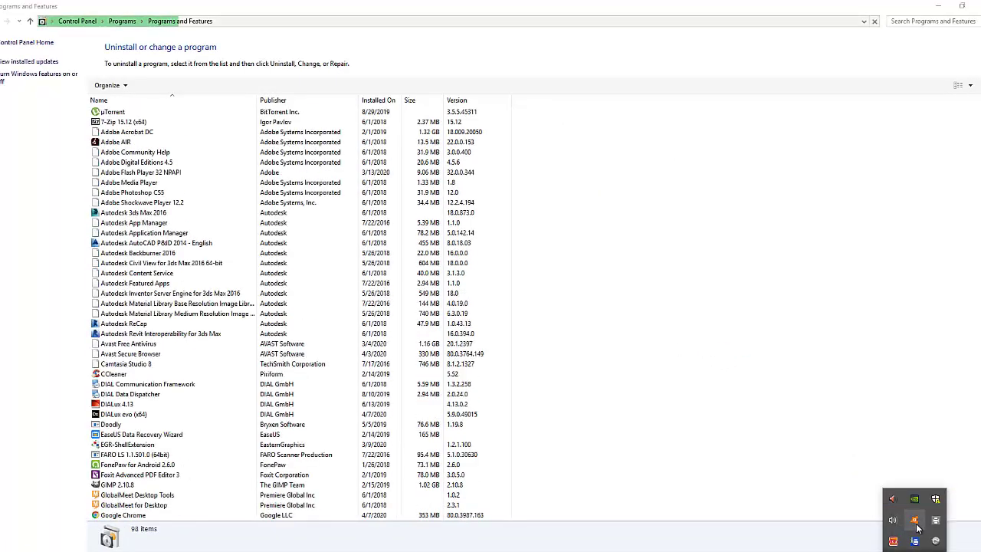
{"action": "right_click", "coordinate": [893, 542]}
{"action": "mouse_move", "coordinate": [860, 351]}
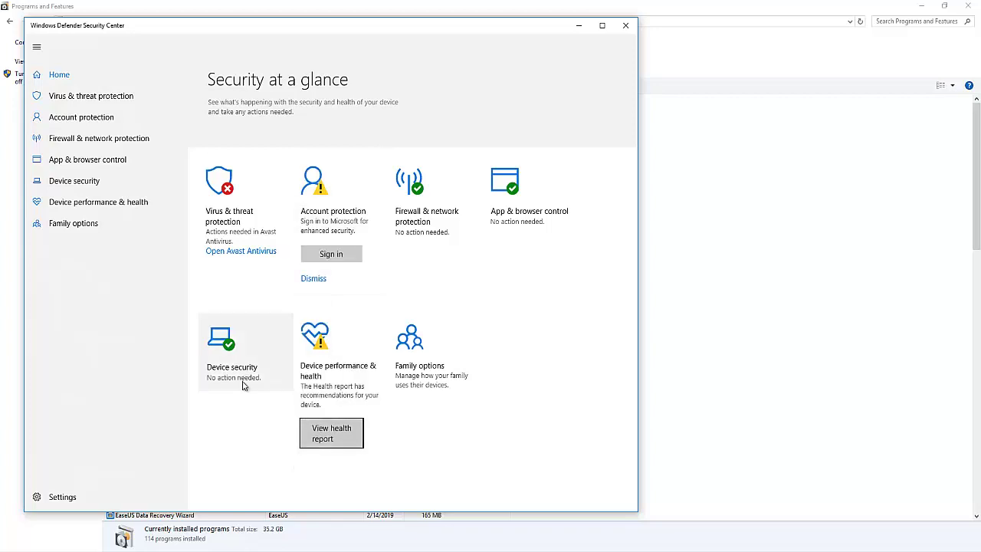
- Turn off firewall blocked-app notifications, then minimize Windows Defender Security Center
{"action": "left_click", "coordinate": [98, 137]}
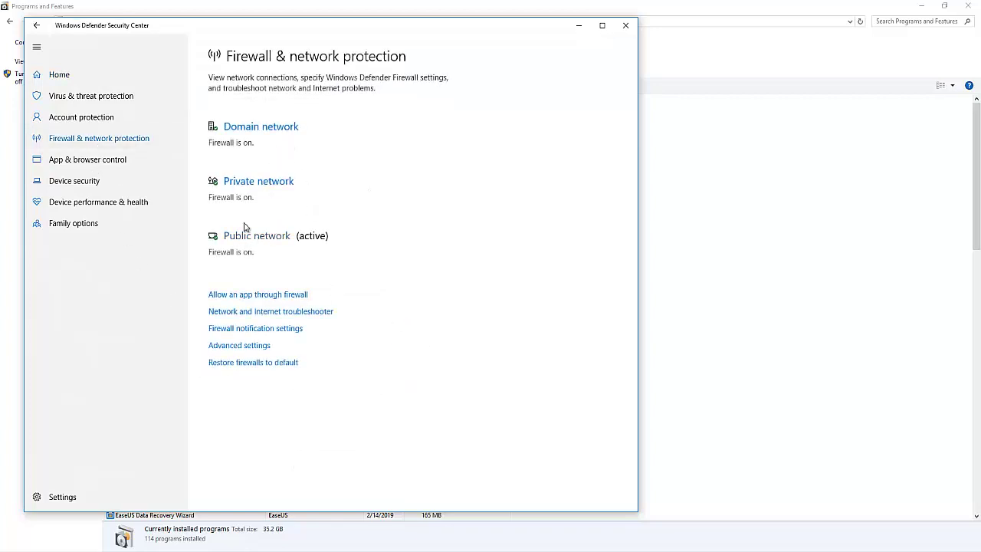
{"action": "left_click", "coordinate": [276, 337]}
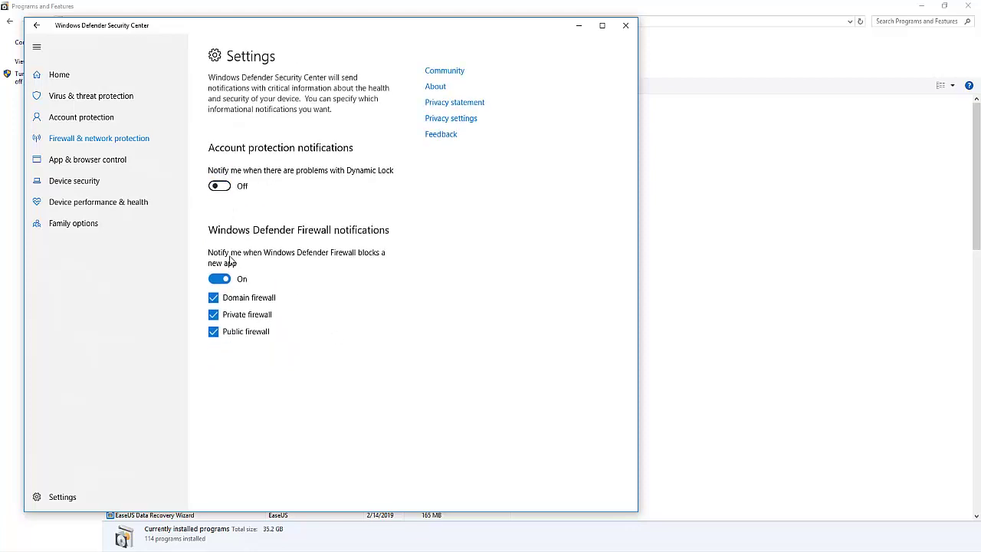
{"action": "left_click", "coordinate": [230, 279]}
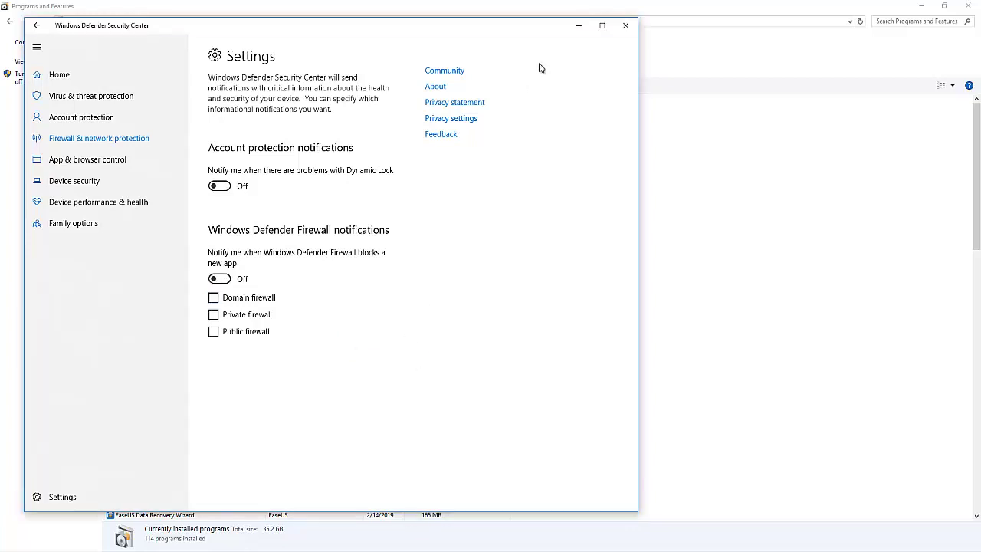
{"action": "left_click", "coordinate": [581, 27]}
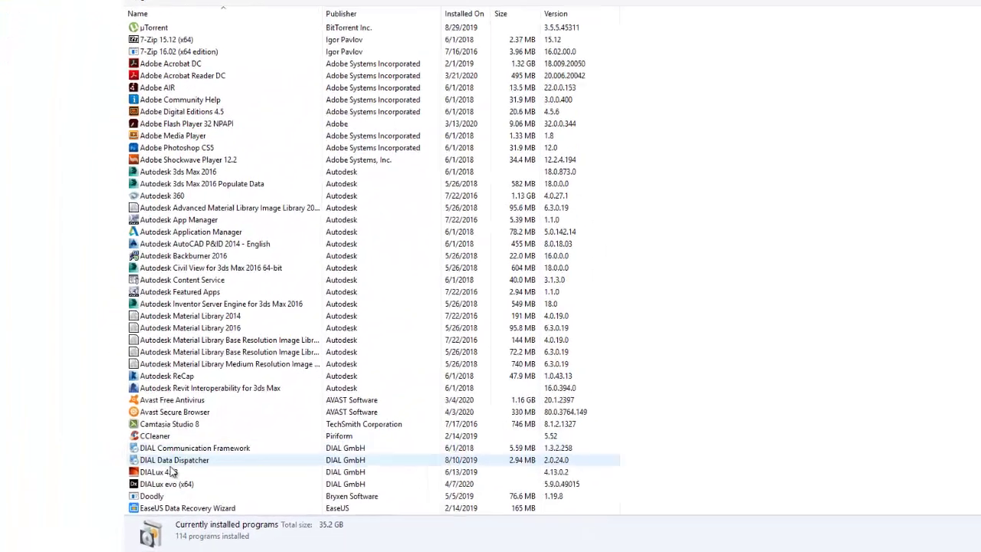
- Uninstall DIALux evo (x64) 5.9.0.49015 and bring File Explorer forward
{"action": "scroll", "coordinate": [177, 430], "scroll_direction": "down", "scroll_amount": 3}
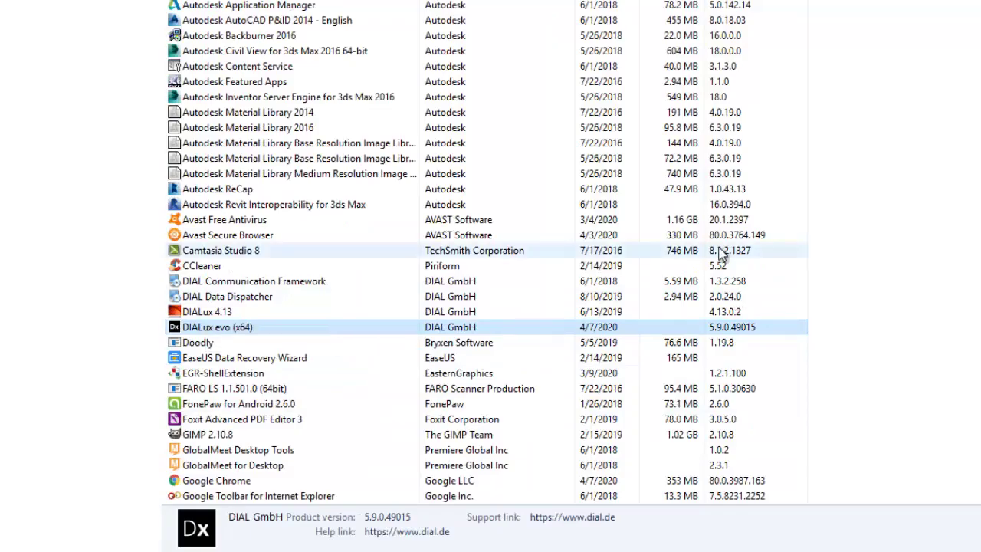
{"action": "left_click", "coordinate": [836, 284]}
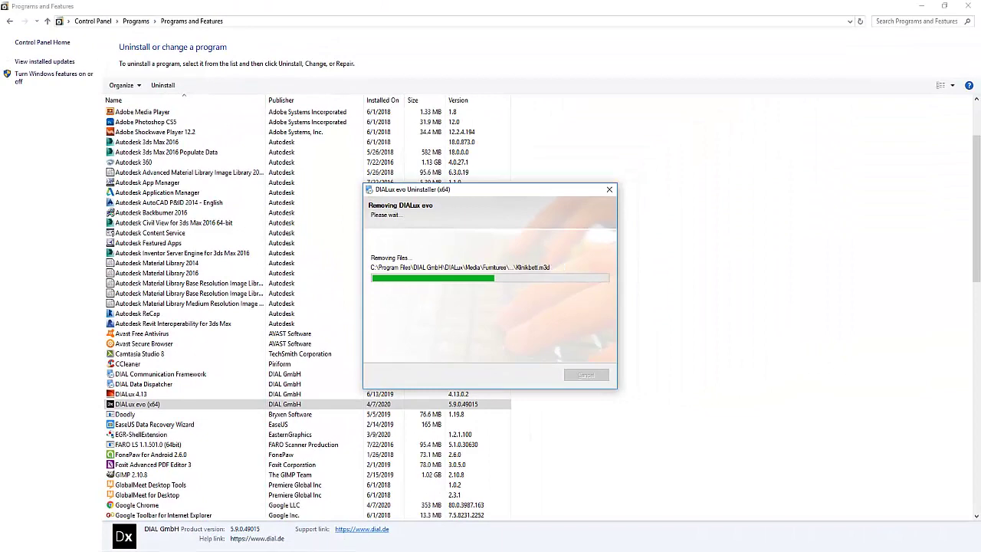
{"action": "left_click", "coordinate": [214, 506]}
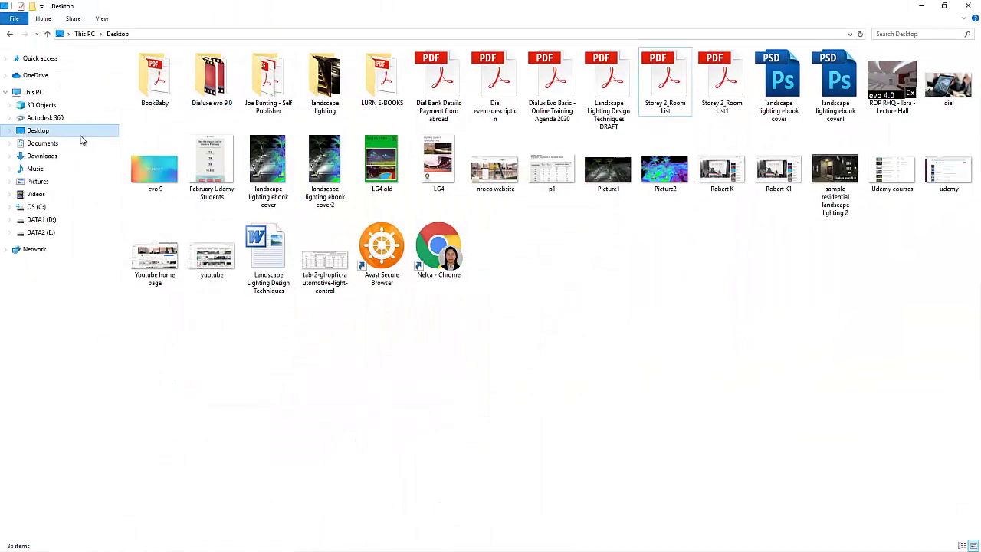
- Open the Downloads\DIALux_evo_9.0 folder and finish the completed uninstallation
{"action": "left_click", "coordinate": [48, 157]}
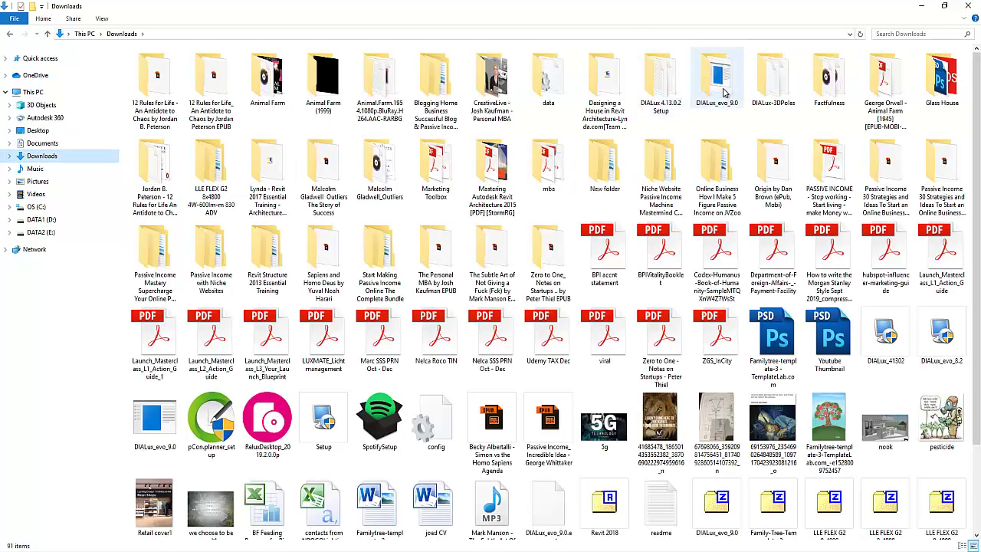
{"action": "double_click", "coordinate": [720, 84]}
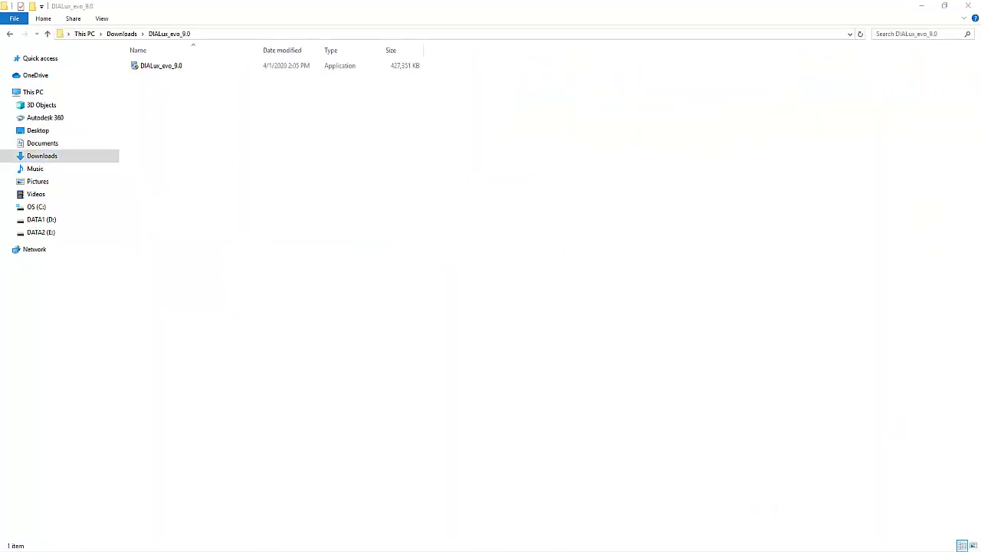
{"action": "left_click", "coordinate": [529, 376]}
- Refresh the folder view and run the DIALux evo 9.0 installer as administrator
{"action": "right_click", "coordinate": [471, 270]}
{"action": "left_click", "coordinate": [499, 305]}
{"action": "right_click", "coordinate": [462, 218]}
{"action": "left_click", "coordinate": [499, 260]}
{"action": "right_click", "coordinate": [179, 67]}
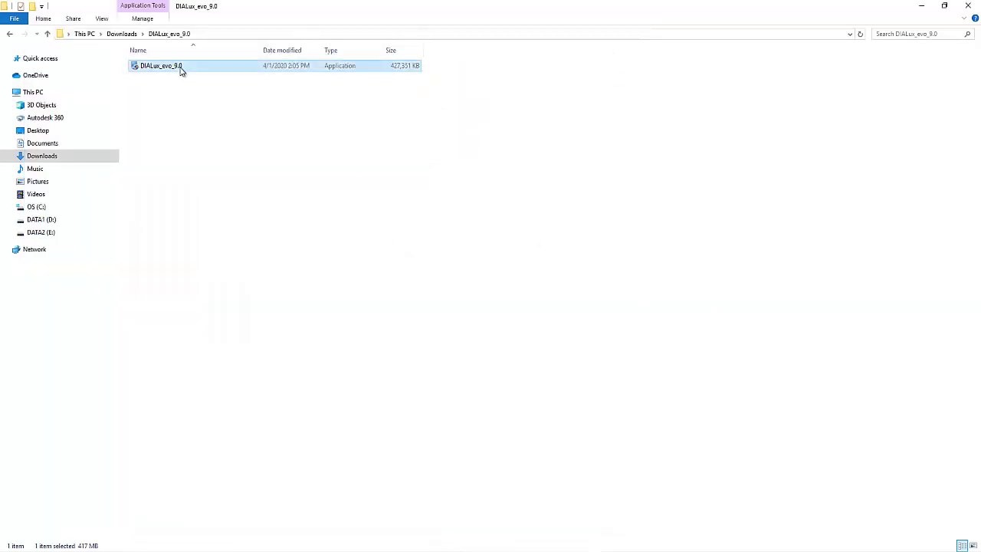
{"action": "left_click", "coordinate": [220, 100]}
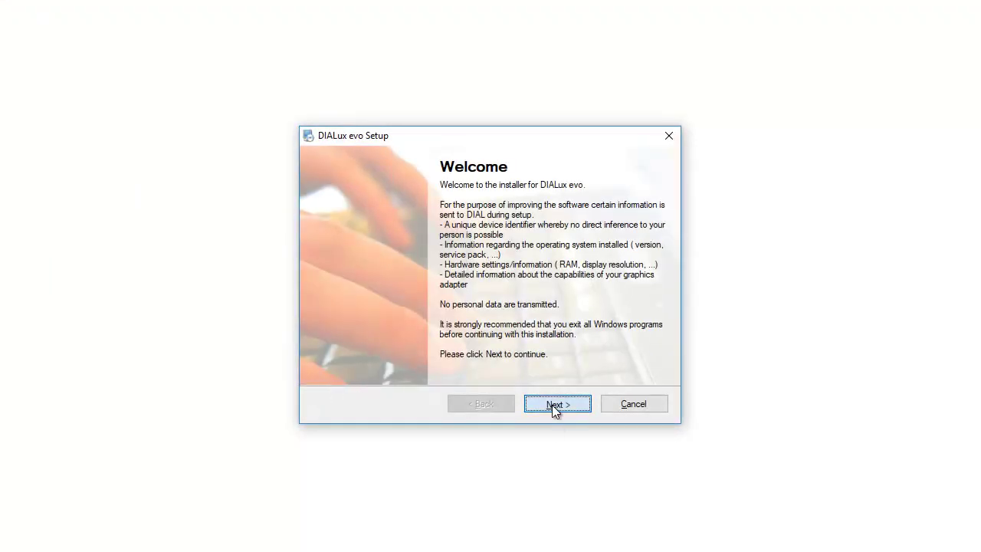
- Accept the licence, keep the default installation and shortcut folders, and start installing
{"action": "left_click", "coordinate": [553, 406]}
{"action": "left_click", "coordinate": [363, 356]}
{"action": "left_click", "coordinate": [558, 412]}
{"action": "left_click", "coordinate": [554, 406]}
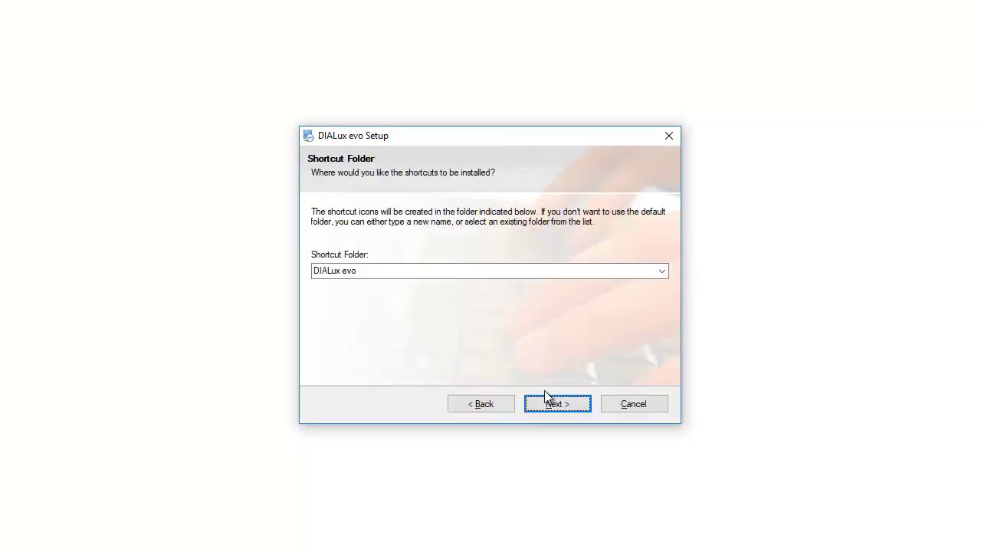
{"action": "left_click", "coordinate": [557, 407]}
{"action": "left_click", "coordinate": [557, 405]}
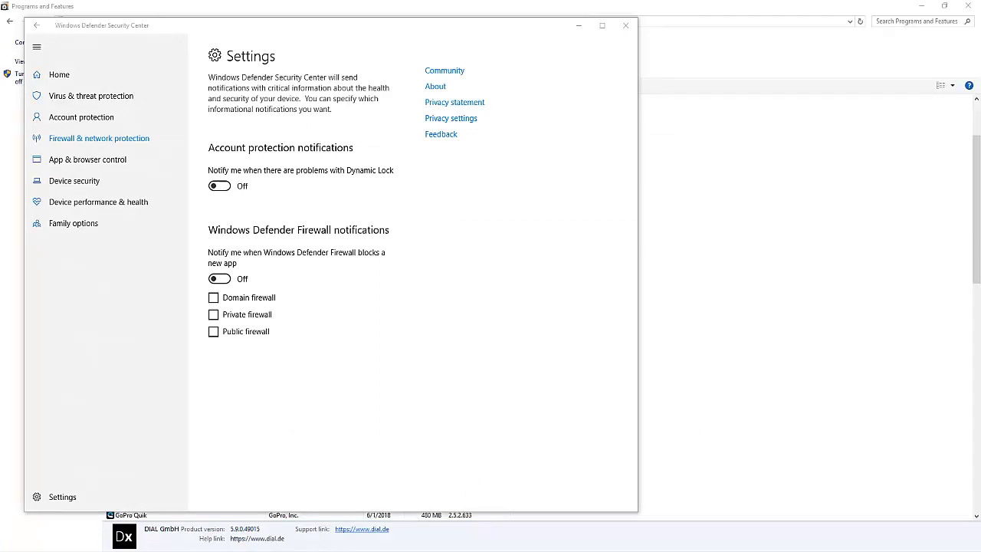
- Show the desktop from the taskbar menu and bring up the desktop options
{"action": "right_click", "coordinate": [498, 549]}
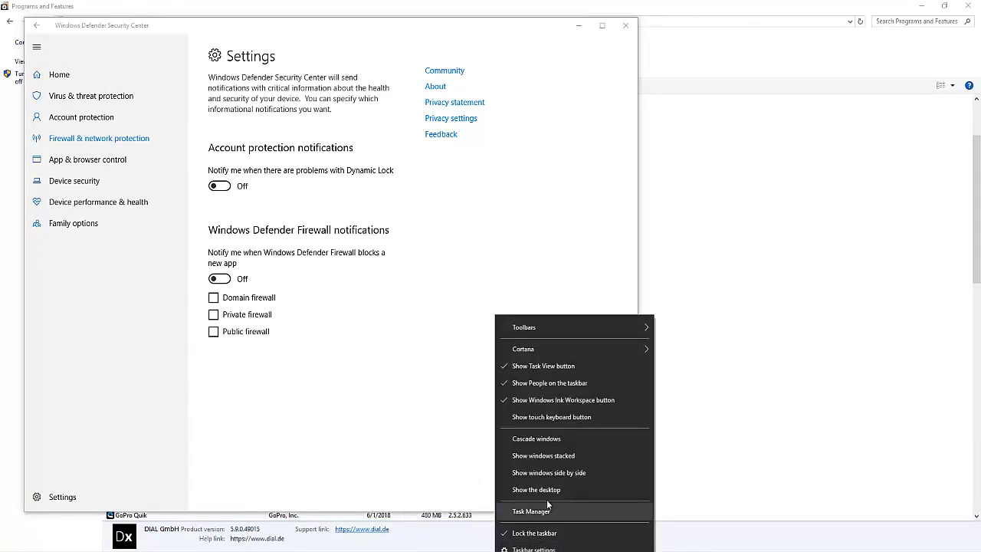
{"action": "left_click", "coordinate": [510, 426]}
{"action": "right_click", "coordinate": [395, 344]}
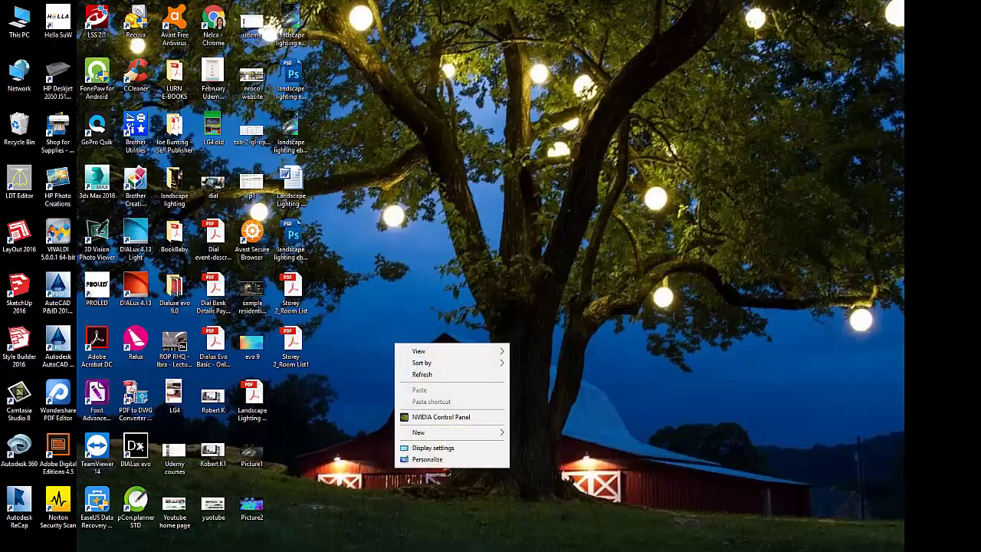
- Refresh the desktop, launch the new DIALux evo shortcut, and return to Windows Defender
{"action": "left_click", "coordinate": [440, 372]}
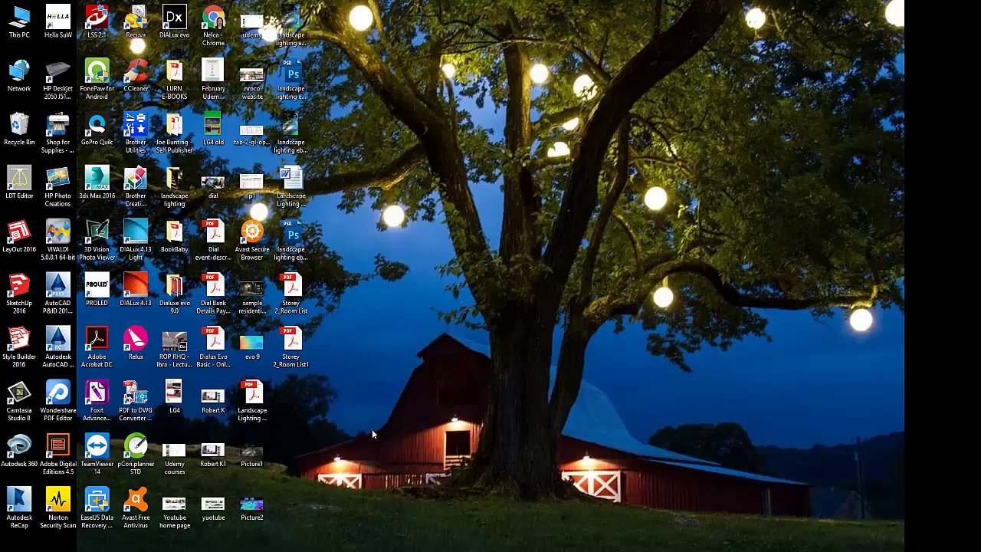
{"action": "double_click", "coordinate": [174, 21]}
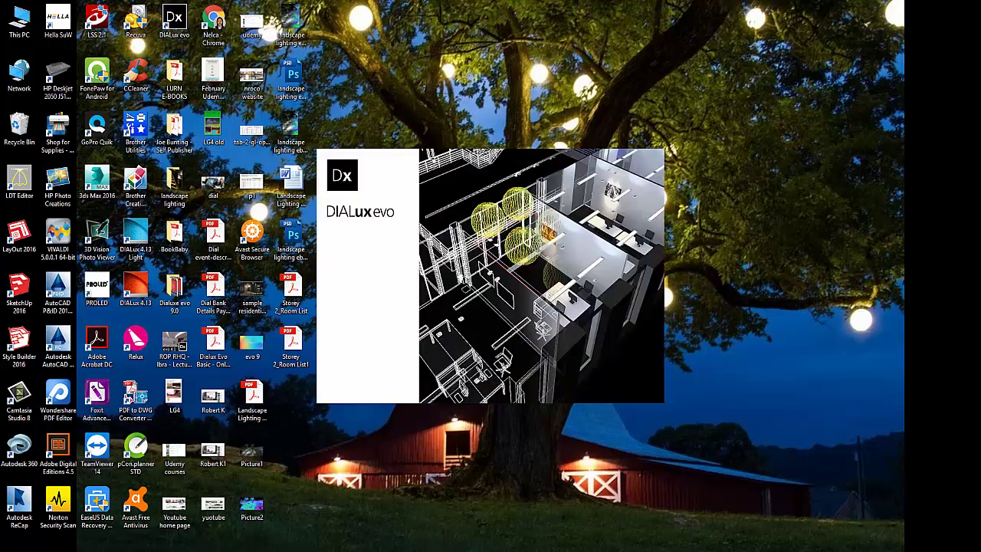
{"action": "left_click", "coordinate": [407, 512]}
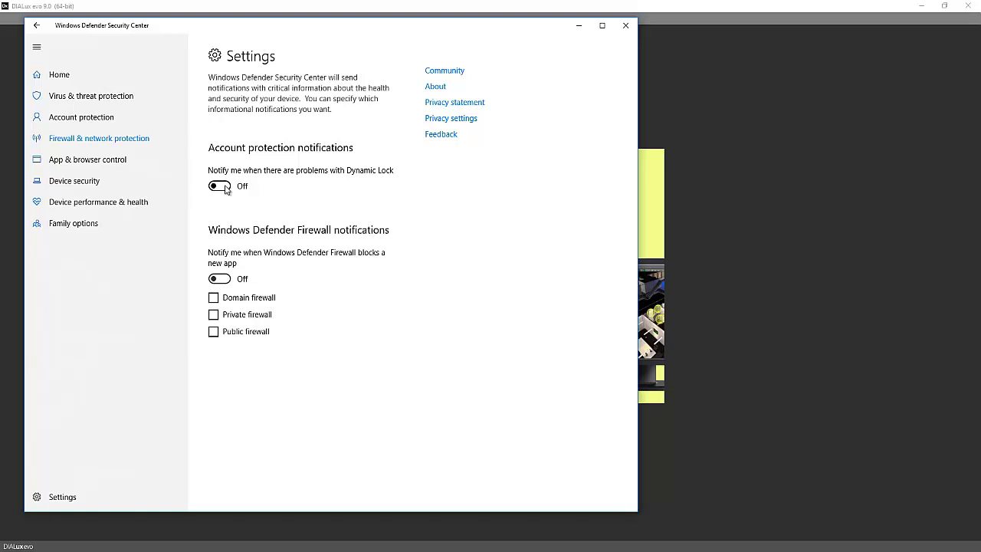
- Turn Dynamic Lock and firewall notifications back on, and enable all Avast shields
{"action": "left_click", "coordinate": [221, 187]}
{"action": "left_click", "coordinate": [227, 283]}
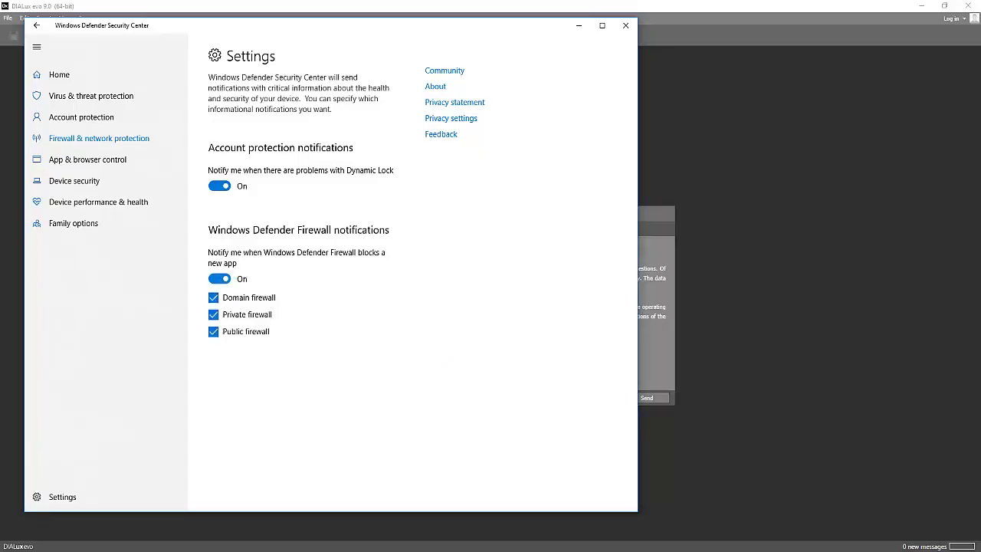
{"action": "left_click", "coordinate": [899, 546]}
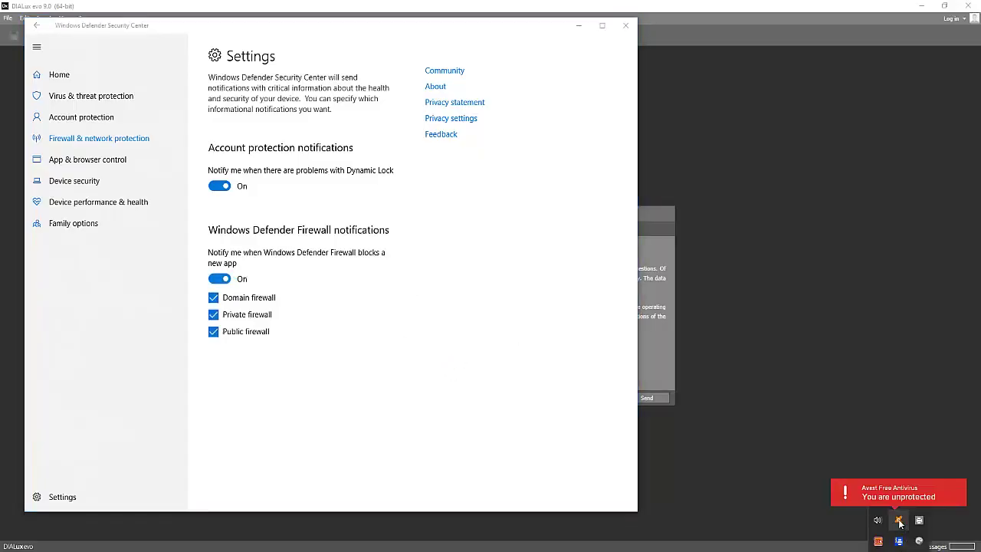
{"action": "right_click", "coordinate": [900, 522]}
{"action": "mouse_move", "coordinate": [896, 442]}
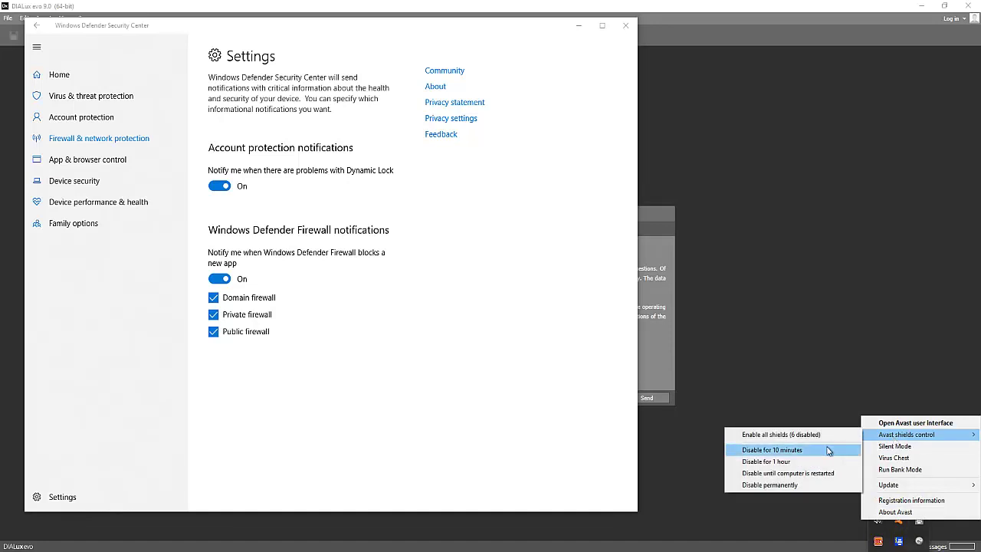
{"action": "left_click", "coordinate": [791, 434]}
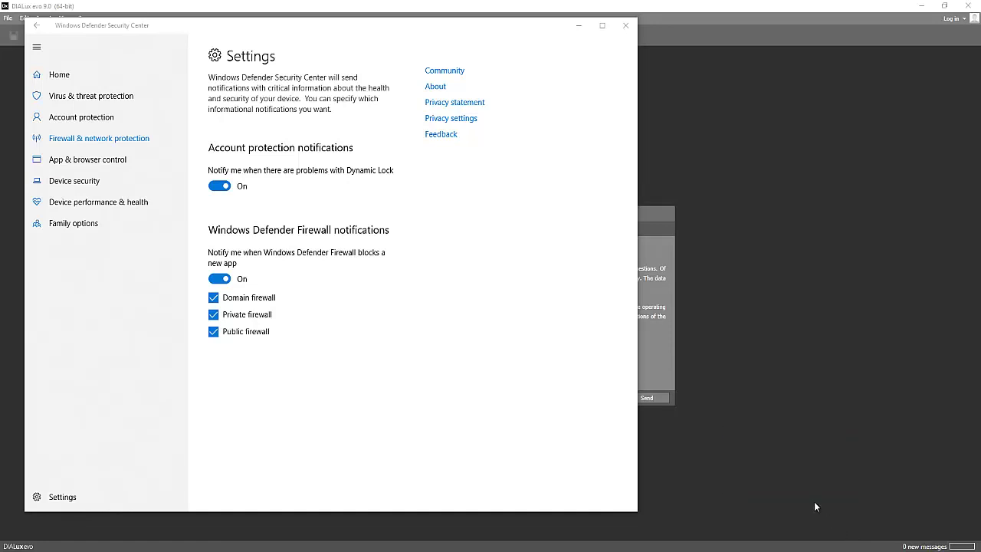
- Close Windows Defender, send the feedback form, and open the Villa Facade2 project
{"action": "left_click", "coordinate": [626, 25]}
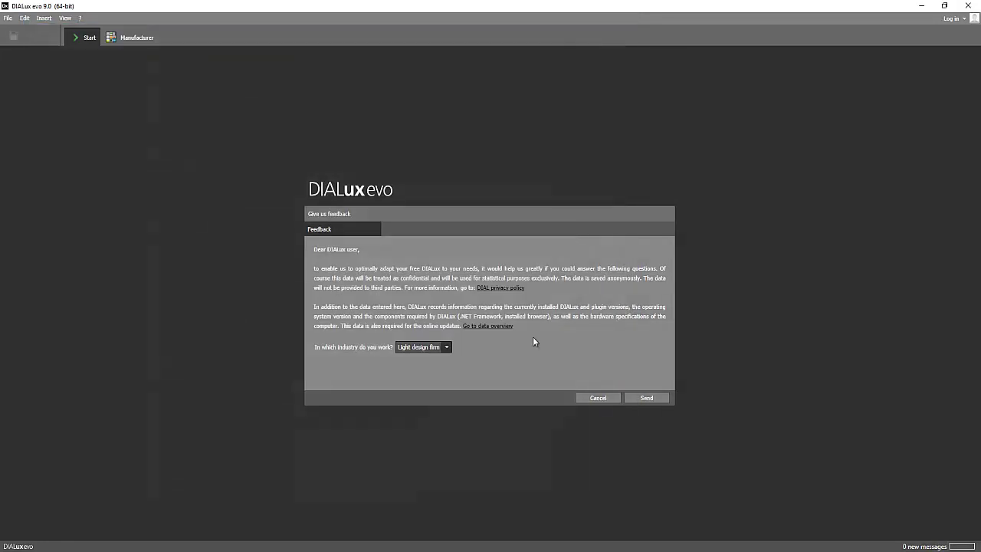
{"action": "left_click", "coordinate": [648, 400]}
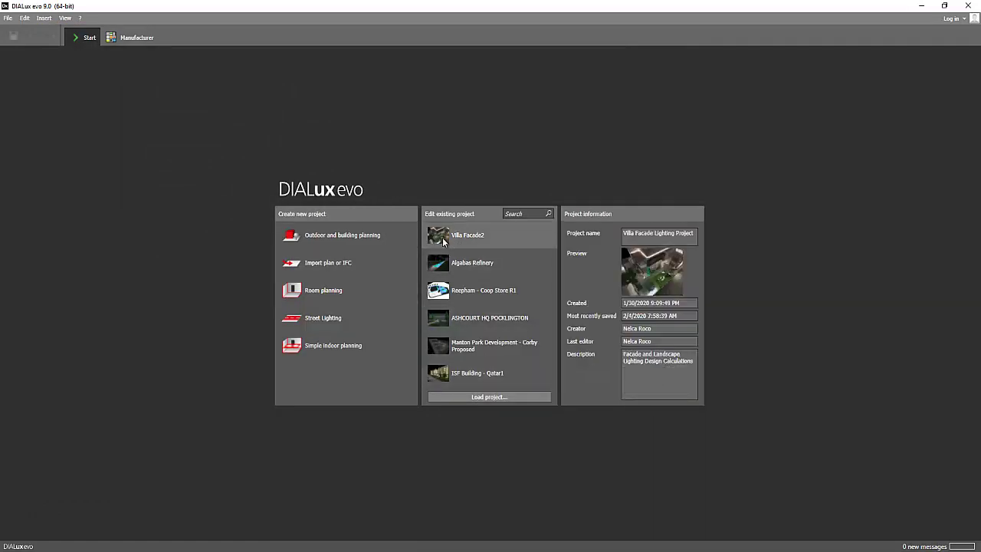
{"action": "left_click", "coordinate": [439, 241]}
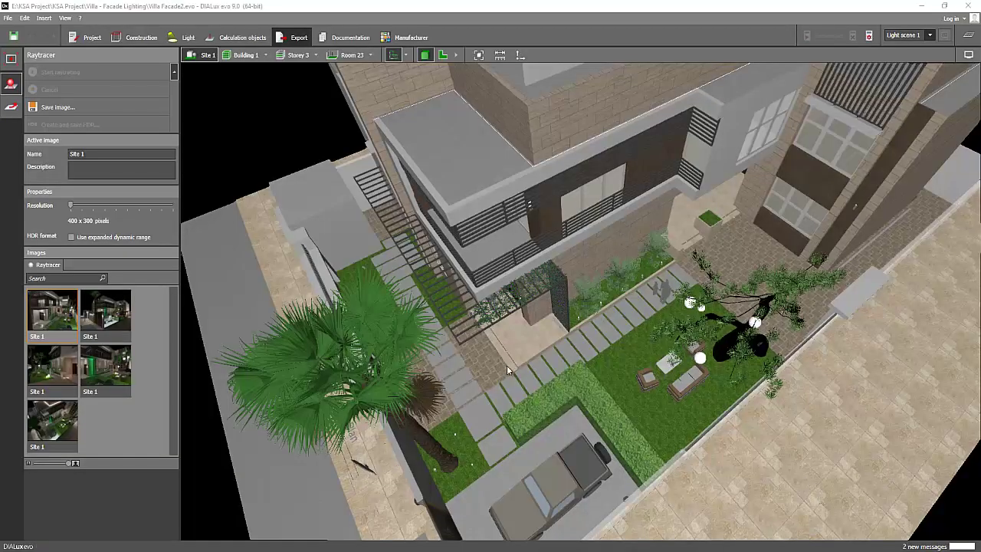
- Orbit around the villa and review the calculation settings without changing them
{"action": "right_click_drag", "start_coordinate": [507, 370], "coordinate": [547, 317]}
{"action": "right_click_drag", "start_coordinate": [618, 342], "coordinate": [617, 372]}
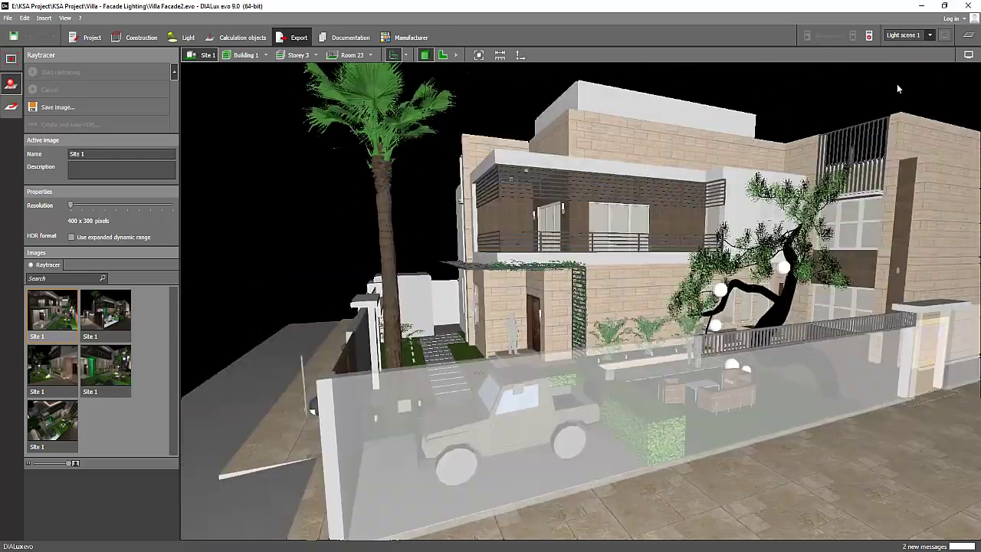
{"action": "left_click", "coordinate": [869, 35]}
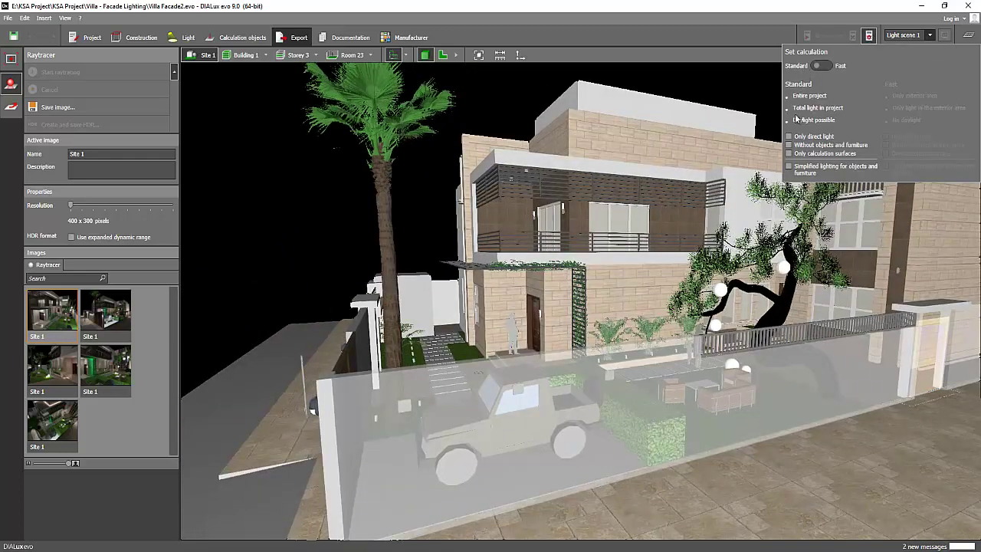
{"action": "left_click", "coordinate": [724, 85]}
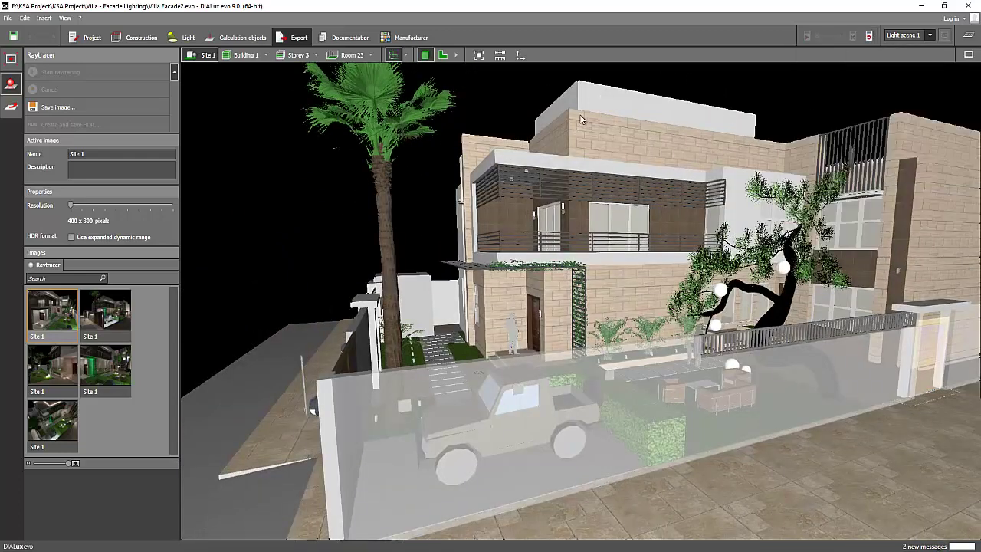
- Face the entrance gate and start calculating the entire project's lighting
{"action": "right_click_drag", "start_coordinate": [584, 120], "coordinate": [712, 163]}
{"action": "left_click", "coordinate": [136, 38]}
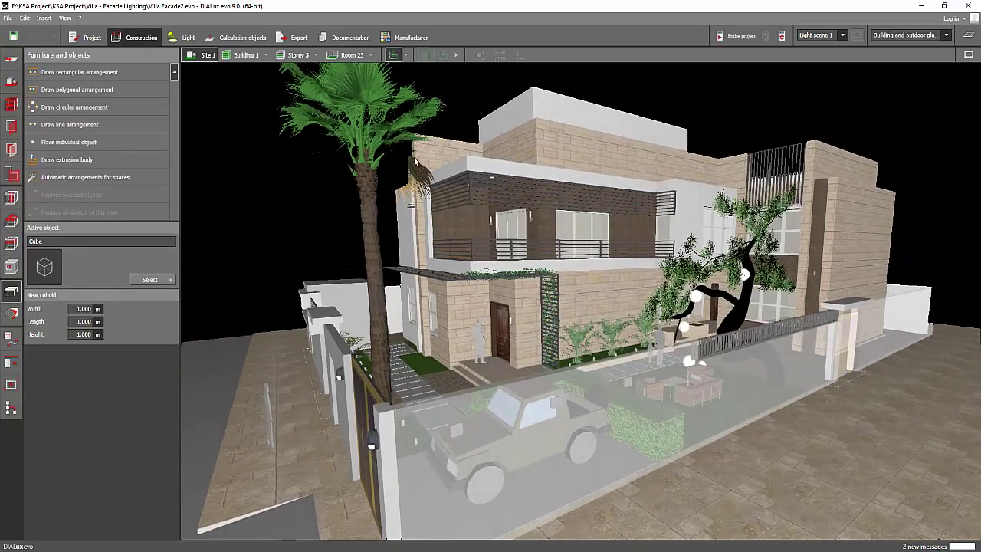
{"action": "left_click", "coordinate": [735, 37]}
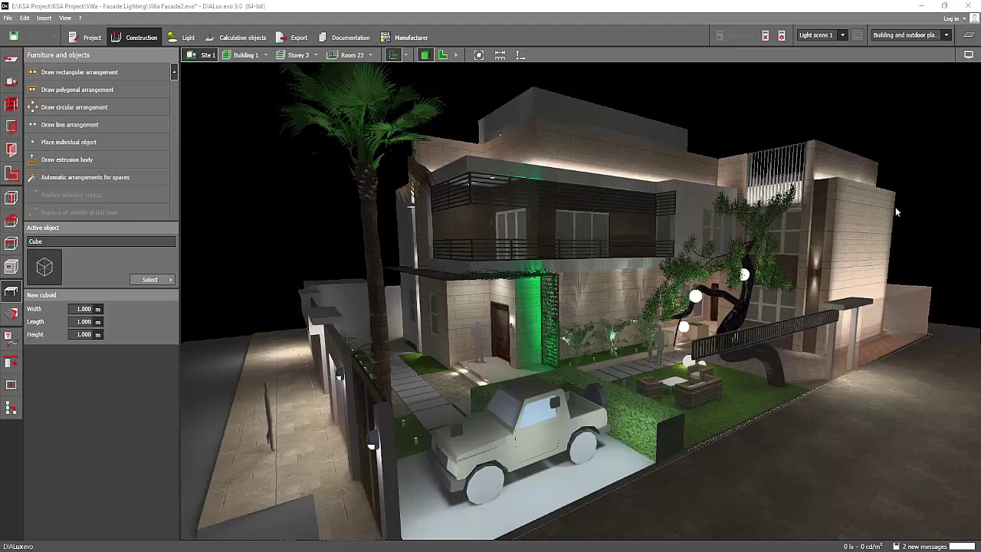
- Orbit and zoom around the lit villa to look down over the garden furniture
{"action": "right_click_drag", "start_coordinate": [632, 267], "coordinate": [671, 297]}
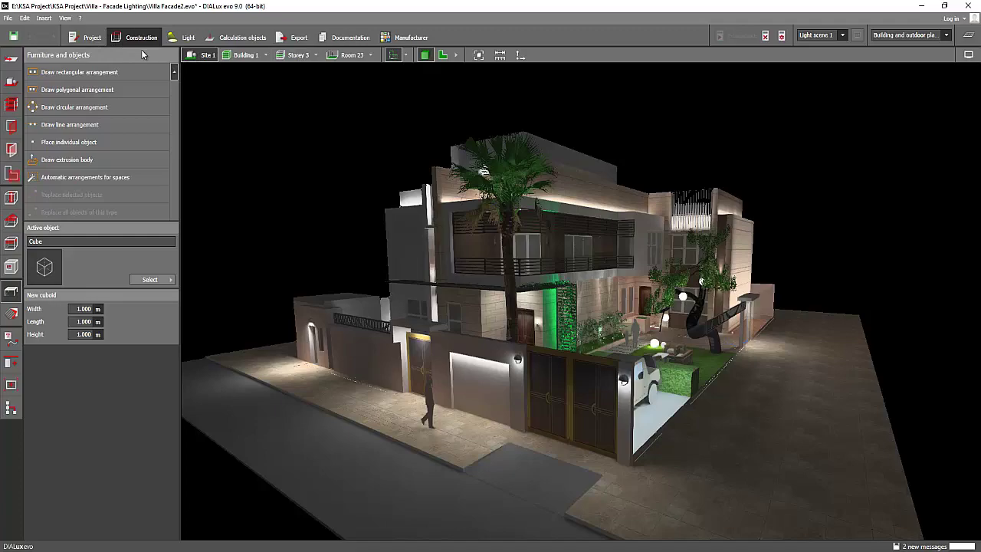
{"action": "left_click_drag", "start_coordinate": [390, 193], "coordinate": [375, 168]}
{"action": "scroll", "coordinate": [481, 327], "scroll_direction": "up", "scroll_amount": 10}
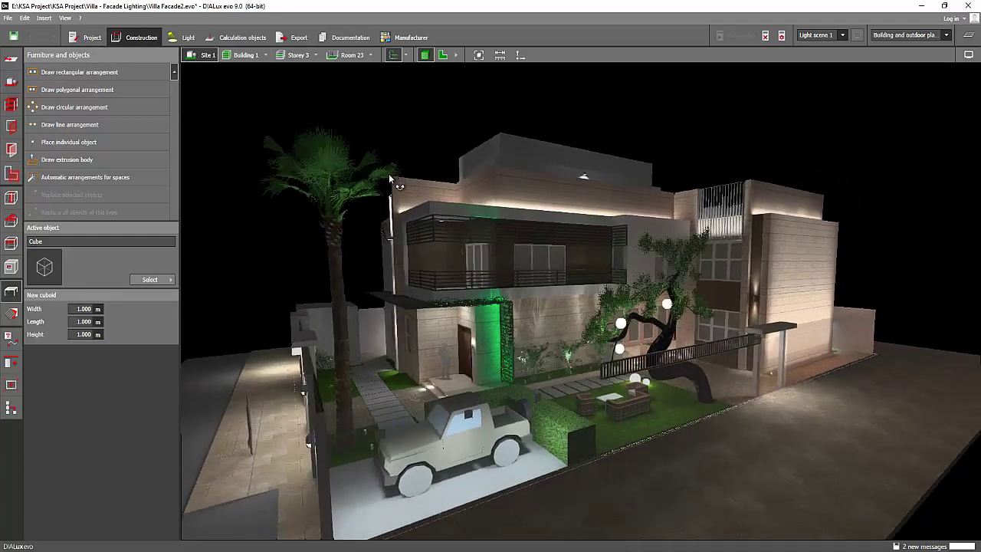
{"action": "scroll", "coordinate": [517, 294], "scroll_direction": "up", "scroll_amount": 6}
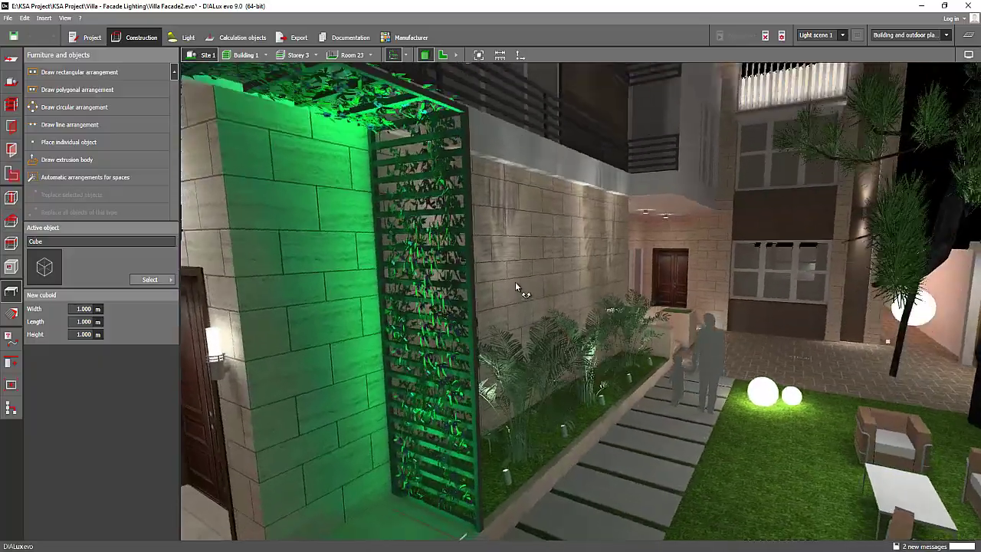
{"action": "scroll", "coordinate": [584, 308], "scroll_direction": "up", "scroll_amount": 2}
{"action": "left_click_drag", "start_coordinate": [584, 311], "coordinate": [583, 337]}
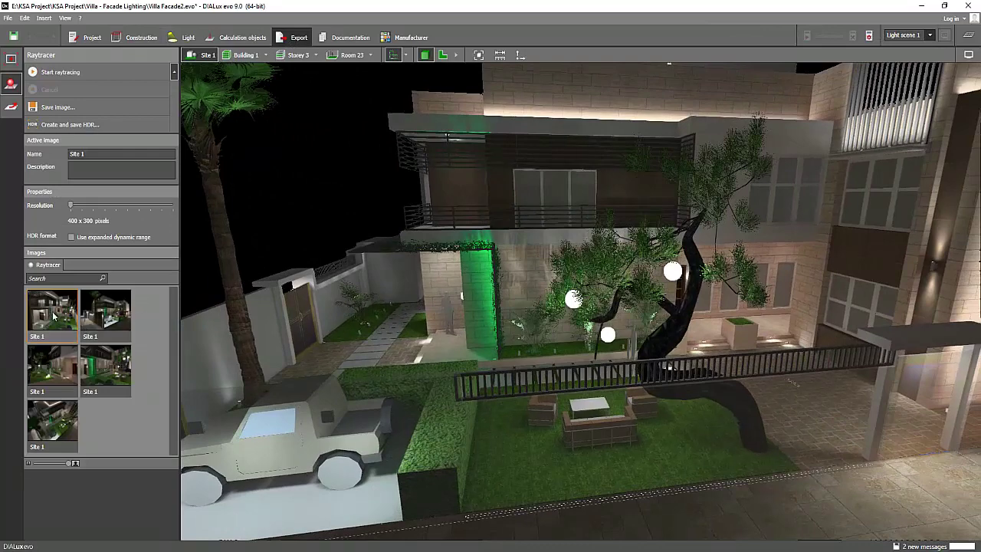
- Preview and close two earlier raytraced images of the villa
{"action": "double_click", "coordinate": [54, 314]}
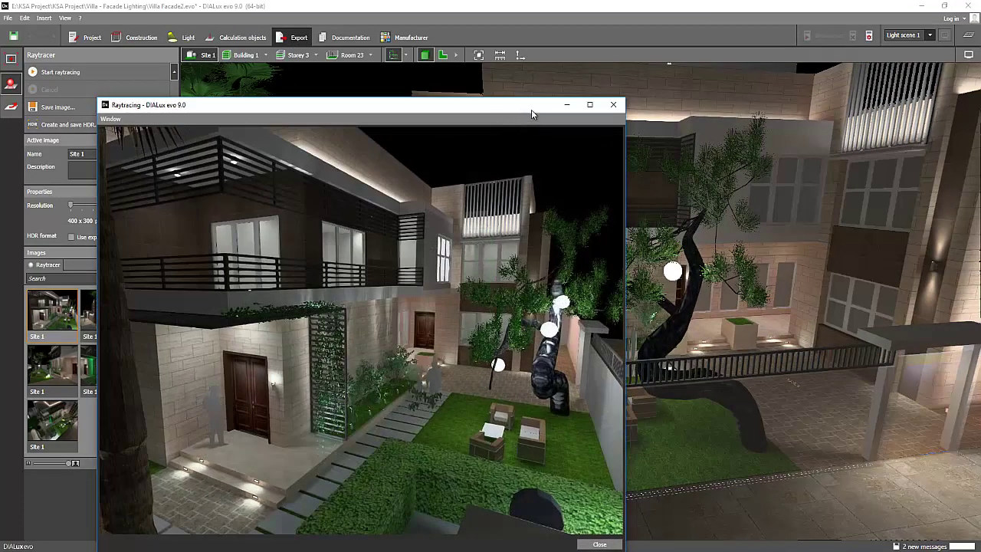
{"action": "left_click", "coordinate": [613, 104]}
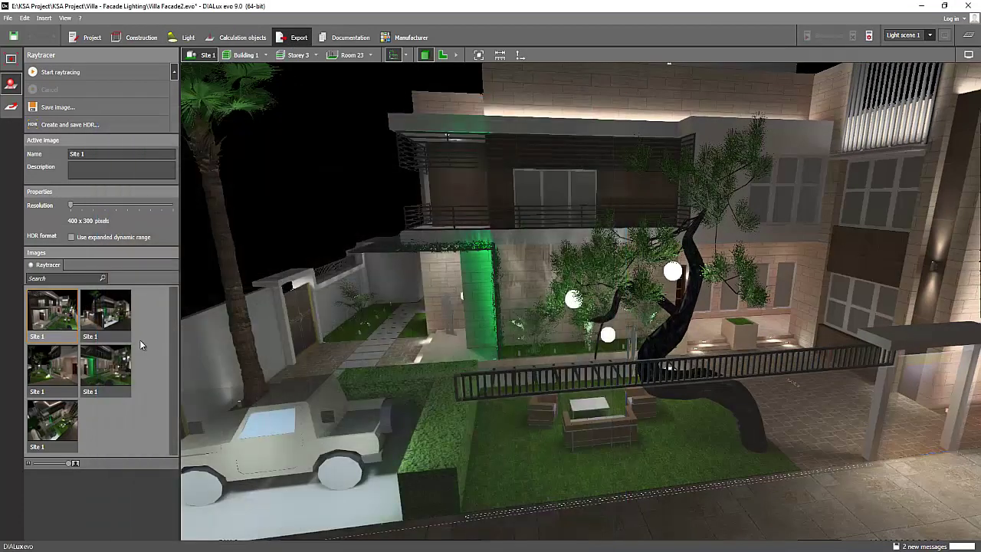
{"action": "double_click", "coordinate": [128, 335]}
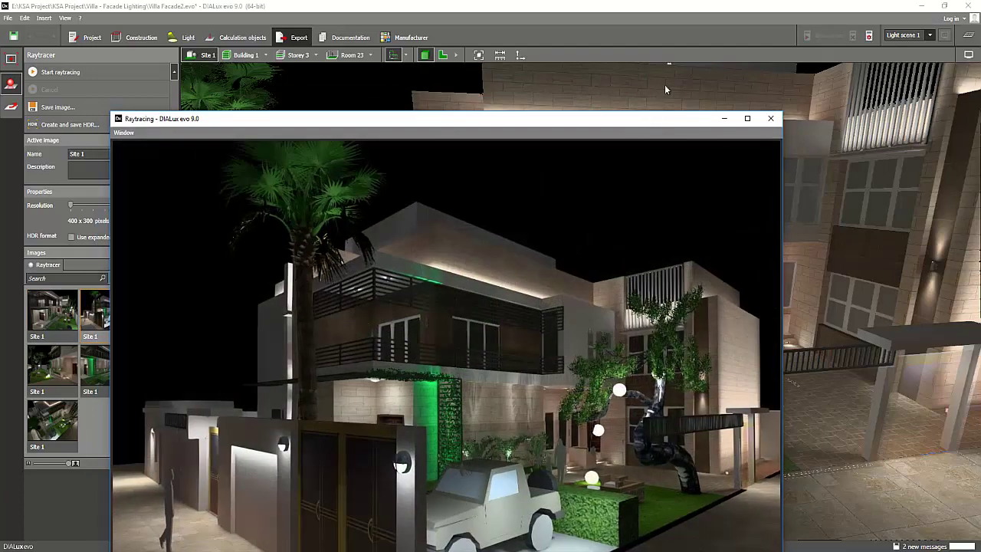
{"action": "left_click_drag", "start_coordinate": [657, 120], "coordinate": [705, 53]}
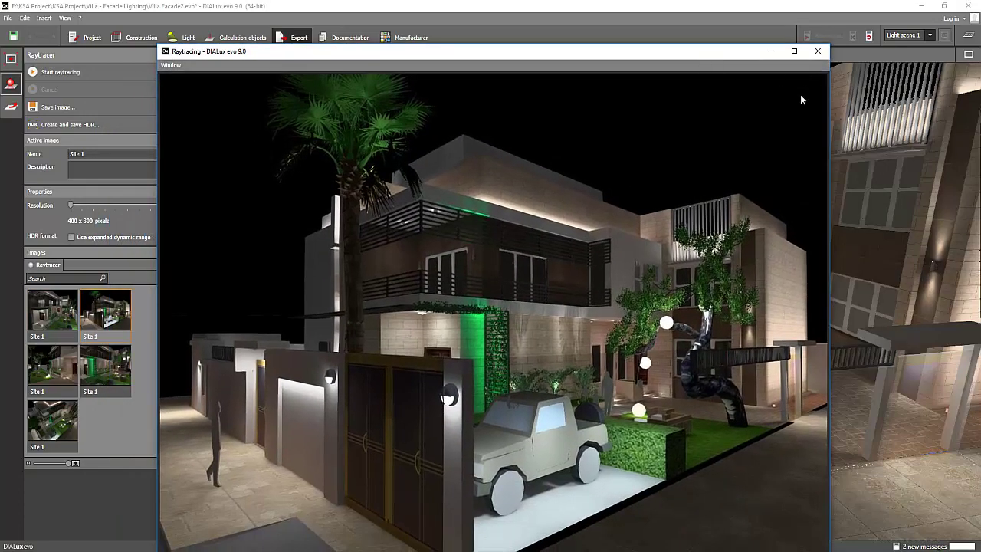
{"action": "left_click", "coordinate": [818, 51]}
- Restore the saved camera view Site 1 (147) from the Views list
{"action": "left_click_drag", "start_coordinate": [267, 235], "coordinate": [471, 256]}
{"action": "scroll", "coordinate": [479, 265], "scroll_direction": "up", "scroll_amount": 2}
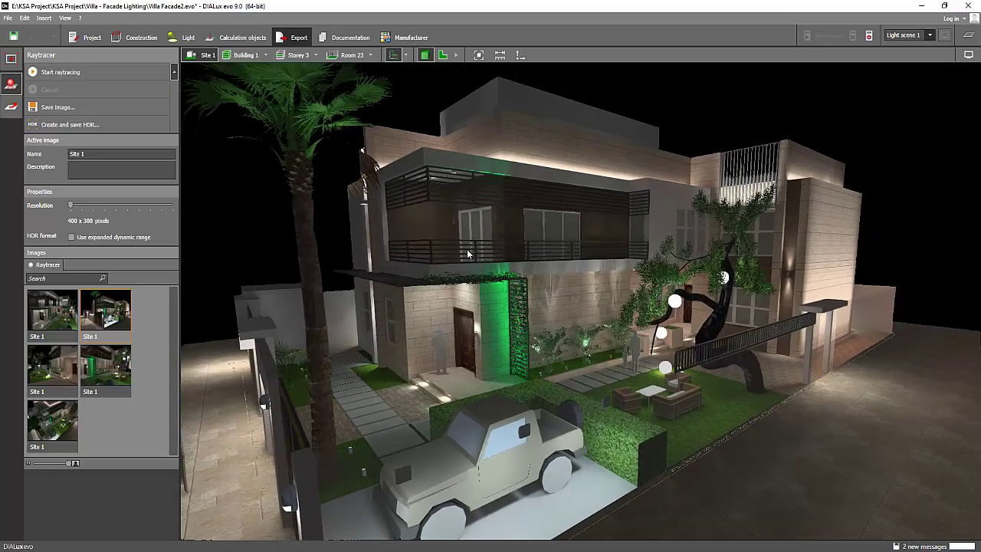
{"action": "left_click", "coordinate": [11, 58]}
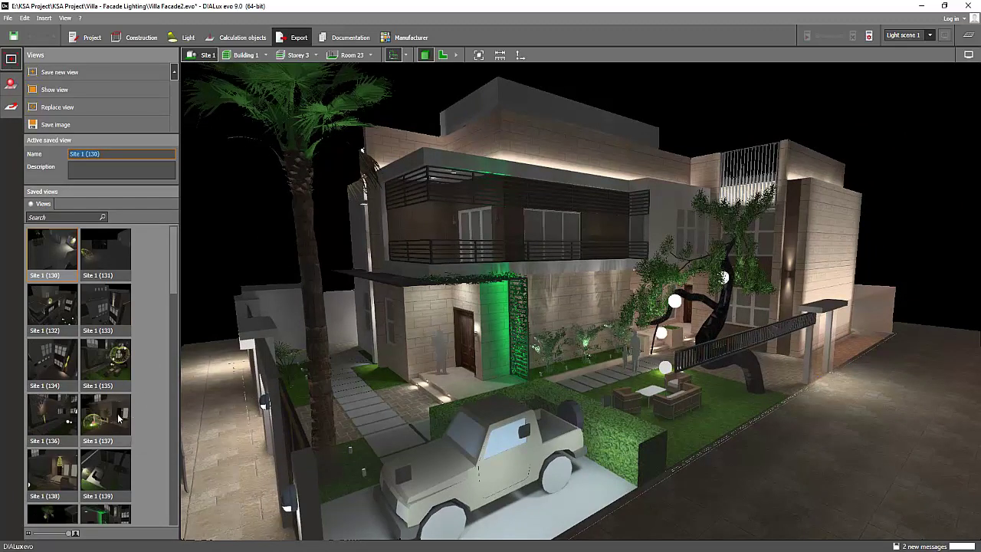
{"action": "scroll", "coordinate": [130, 393], "scroll_direction": "down", "scroll_amount": 2}
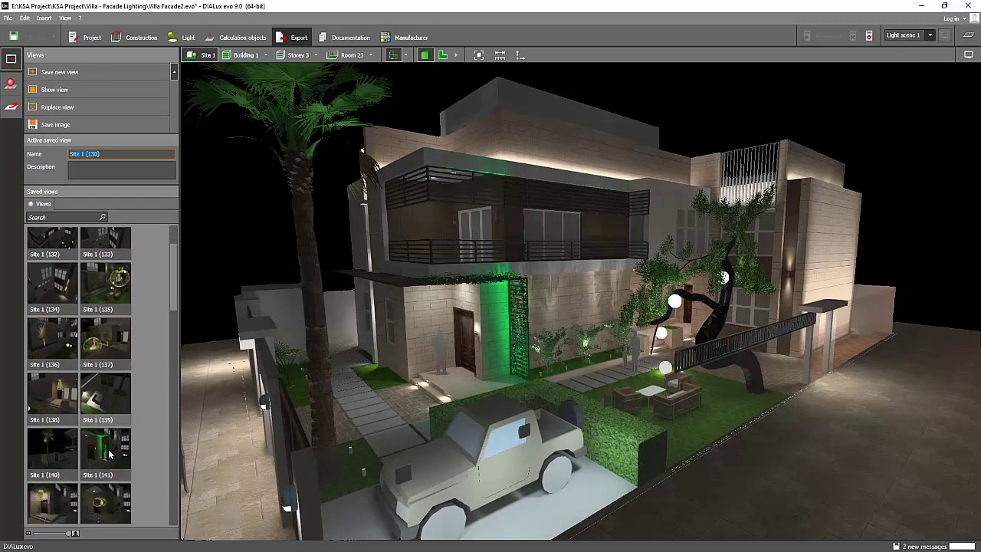
{"action": "scroll", "coordinate": [118, 469], "scroll_direction": "down", "scroll_amount": 1}
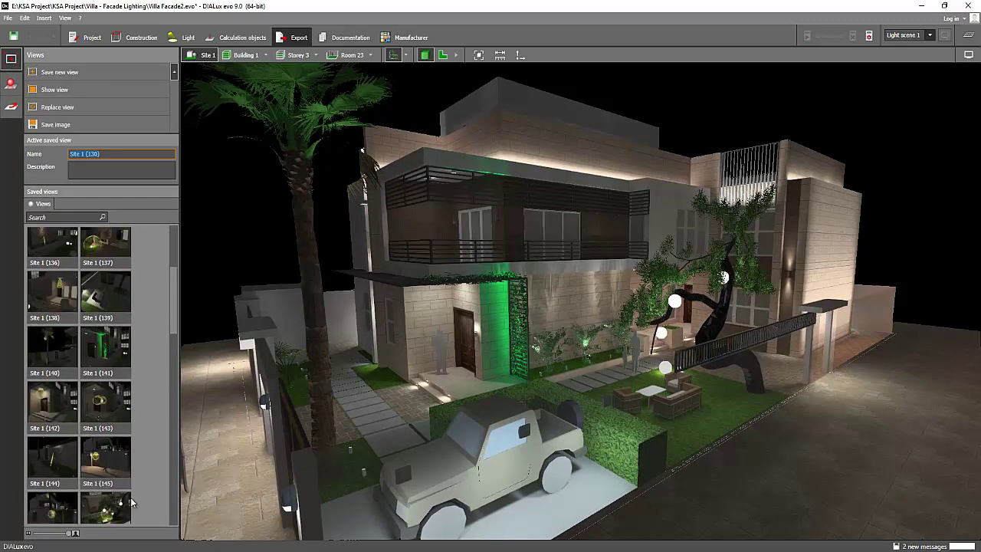
{"action": "left_click", "coordinate": [92, 511]}
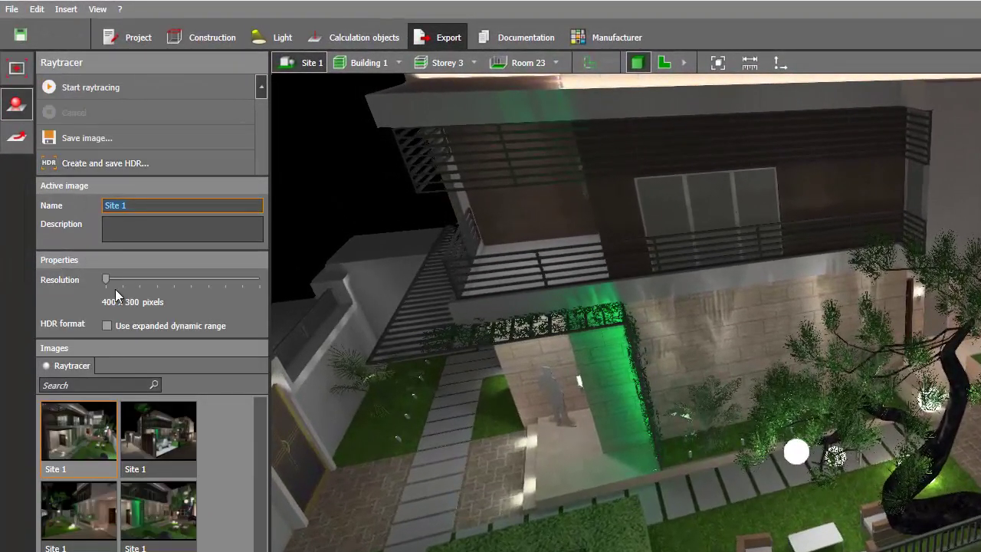
- Raytrace the garden view at 1024 x 768 resolution, inspect the render, then hide it
{"action": "left_click_drag", "start_coordinate": [102, 280], "coordinate": [152, 281]}
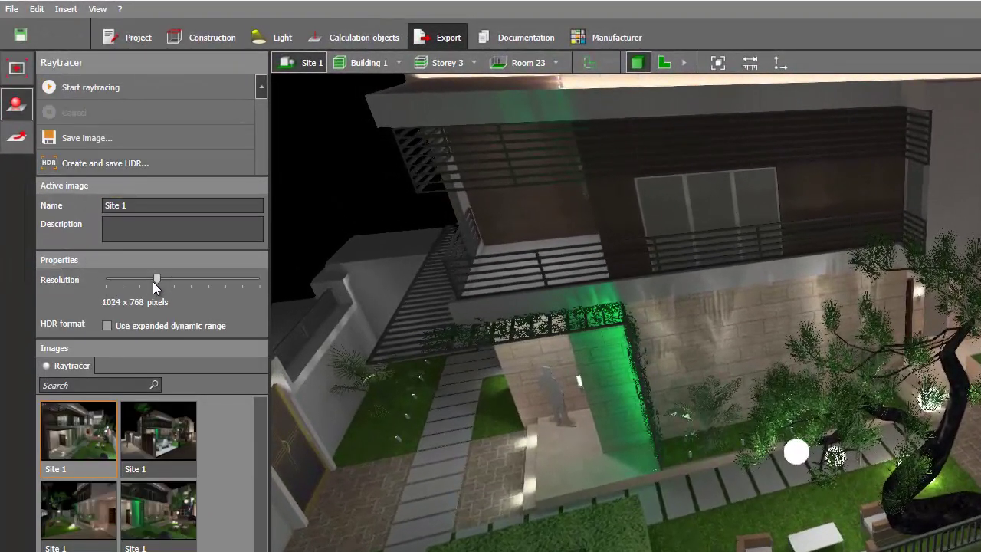
{"action": "left_click", "coordinate": [96, 90]}
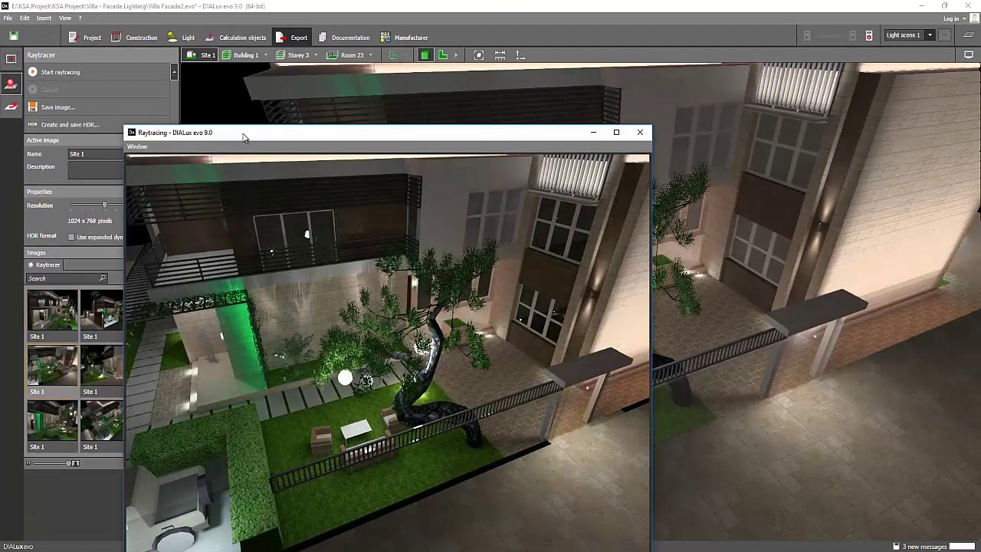
{"action": "left_click_drag", "start_coordinate": [242, 135], "coordinate": [347, 49]}
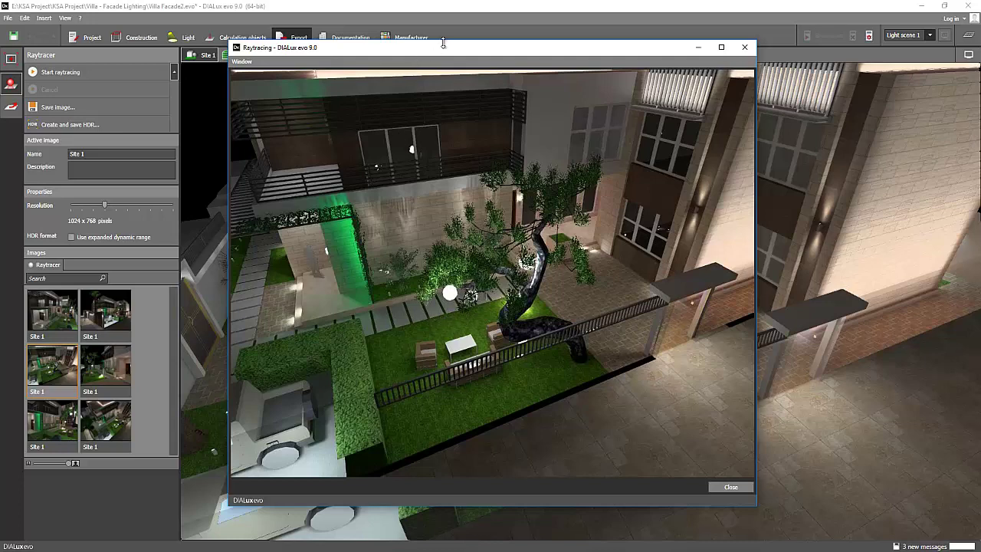
{"action": "left_click", "coordinate": [698, 48]}
- Orbit and zoom the 3D view toward the villa facade
{"action": "scroll", "coordinate": [342, 176], "scroll_direction": "up", "scroll_amount": 3}
{"action": "right_click_drag", "start_coordinate": [343, 176], "coordinate": [561, 261]}
{"action": "scroll", "coordinate": [552, 203], "scroll_direction": "up", "scroll_amount": 3}
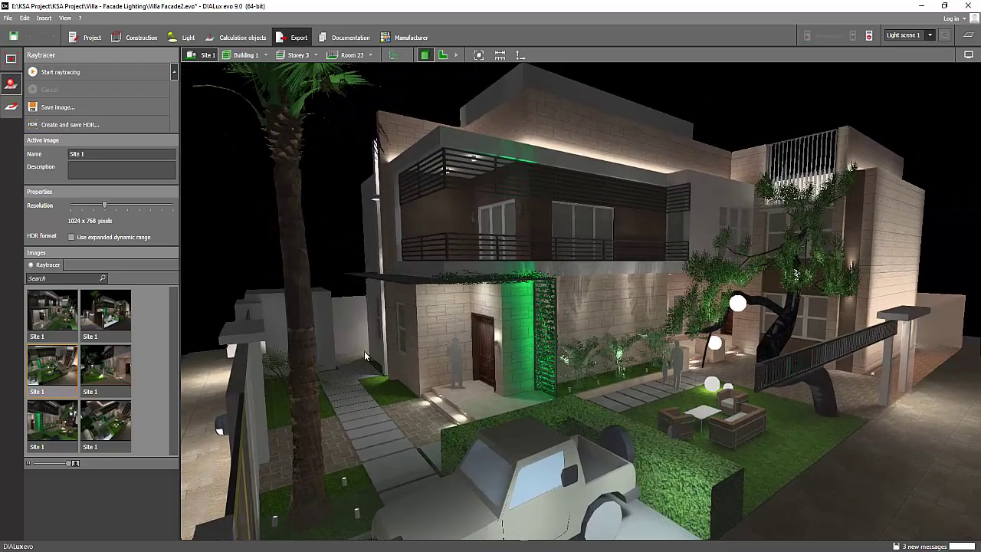
{"action": "right_click_drag", "start_coordinate": [366, 356], "coordinate": [519, 361]}
{"action": "scroll", "coordinate": [478, 374], "scroll_direction": "up", "scroll_amount": 3}
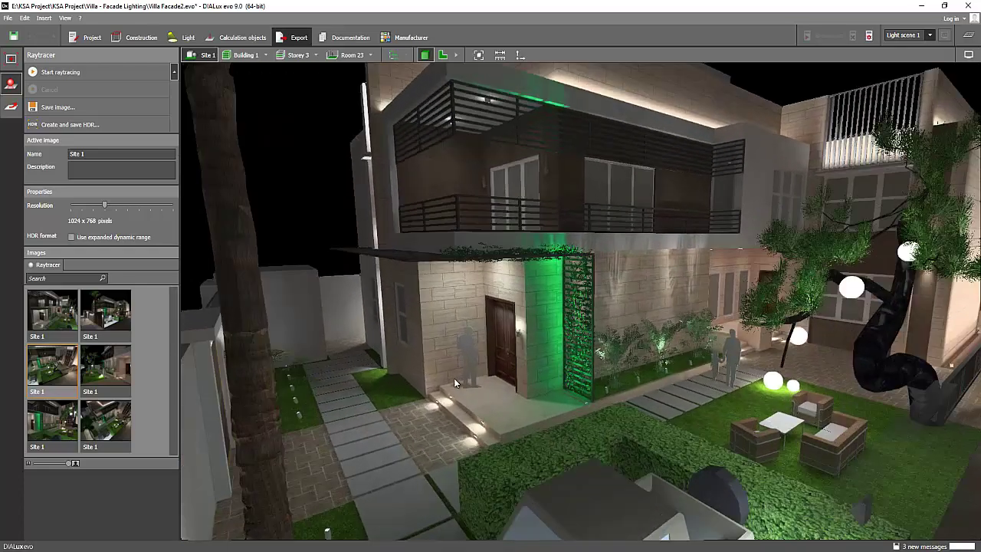
{"action": "scroll", "coordinate": [455, 382], "scroll_direction": "down", "scroll_amount": 5}
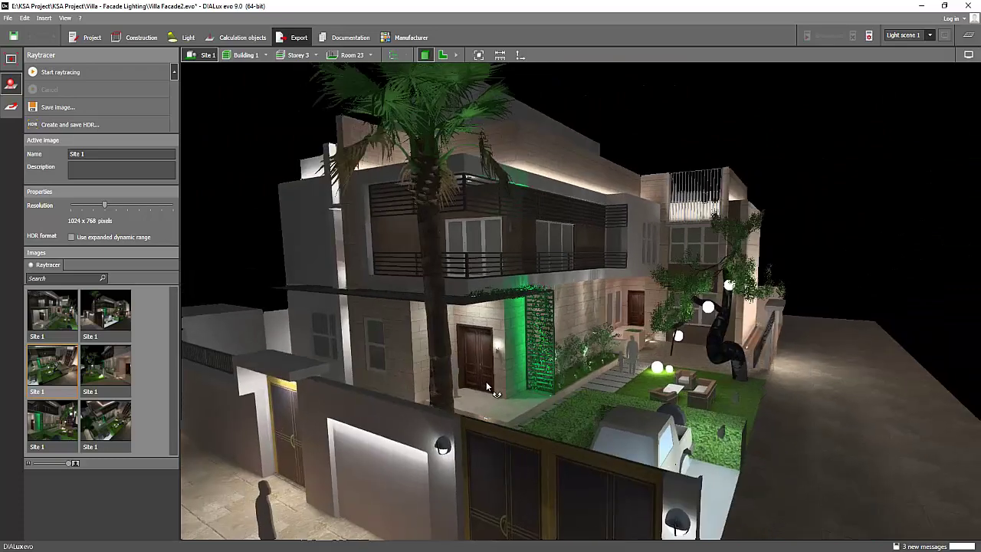
{"action": "right_click_drag", "start_coordinate": [486, 381], "coordinate": [548, 370]}
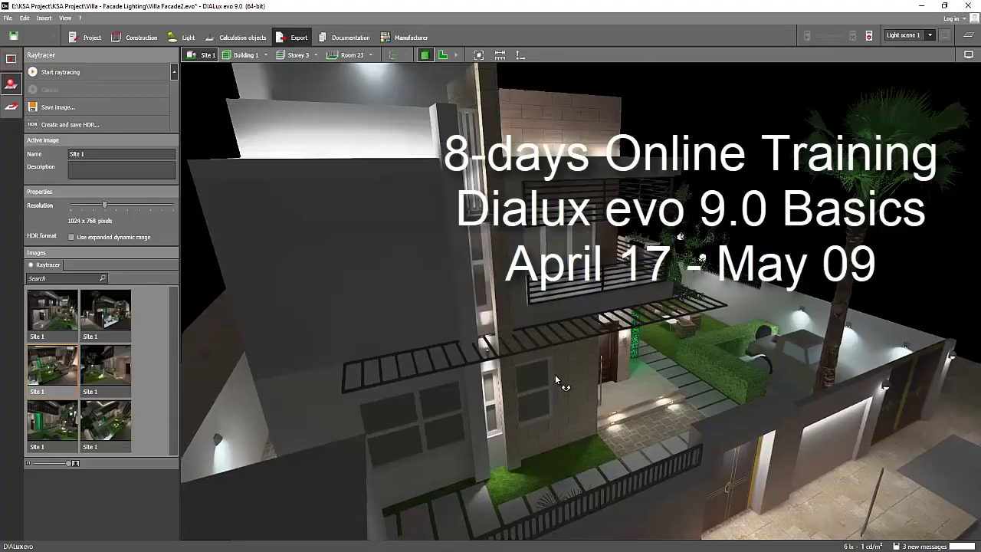
{"action": "right_click_drag", "start_coordinate": [554, 375], "coordinate": [535, 376]}
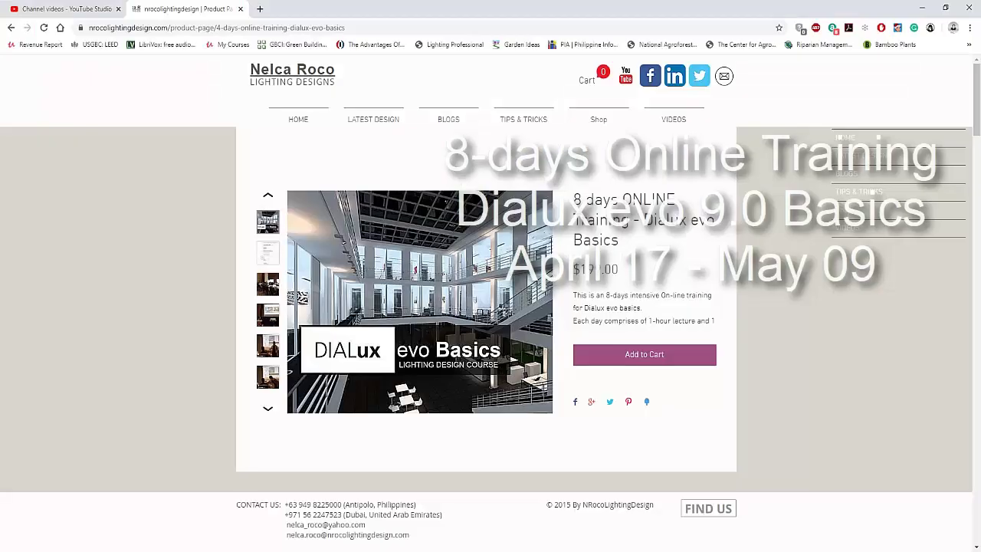